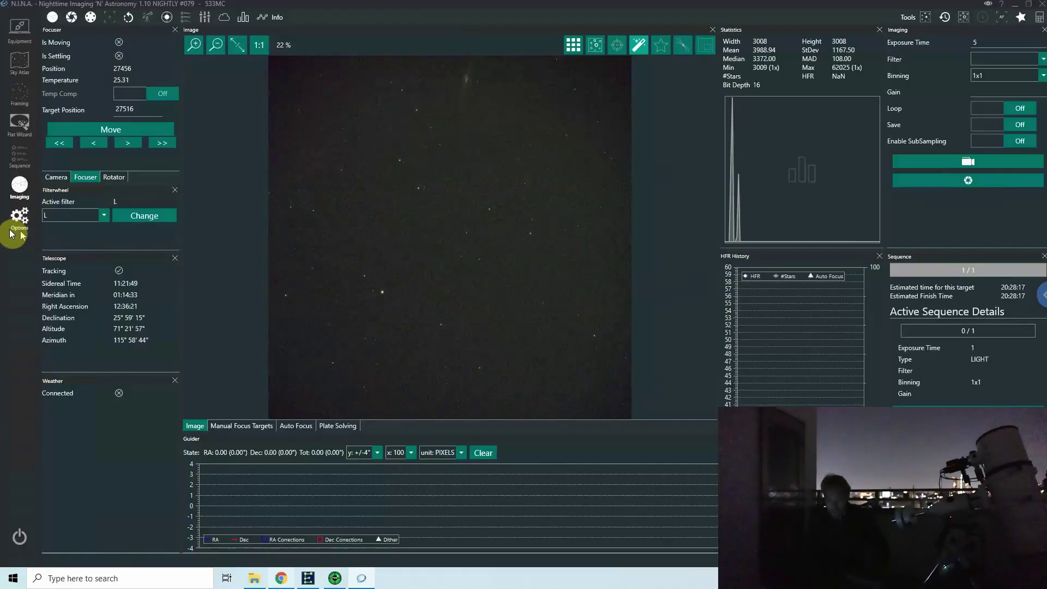
Turn Annotate Image on and capture a frame labelled with star HFRs (7 stars, HFR 3.98).
click(11, 231)
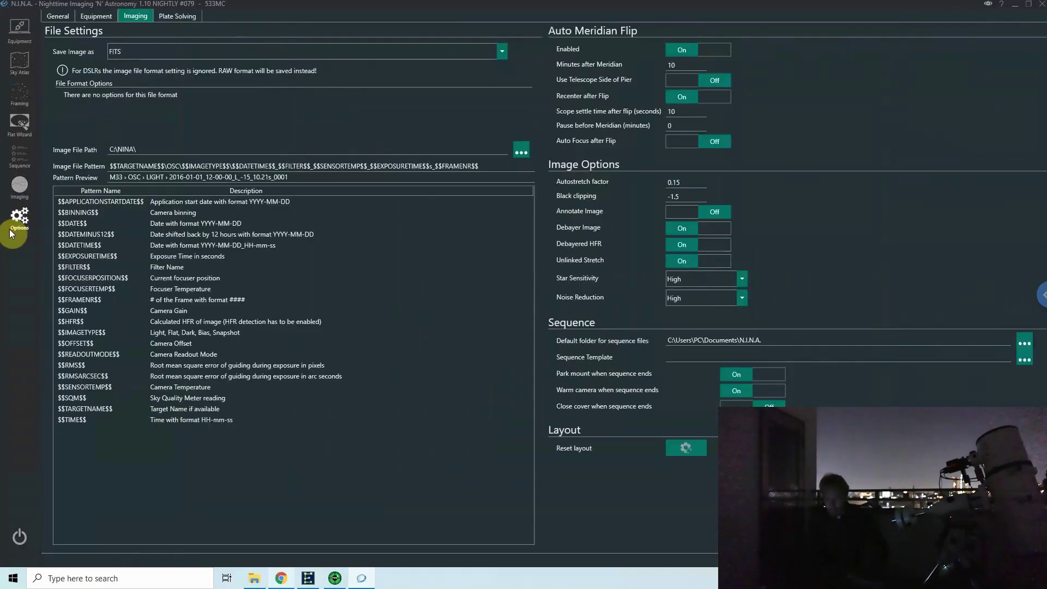
click(690, 219)
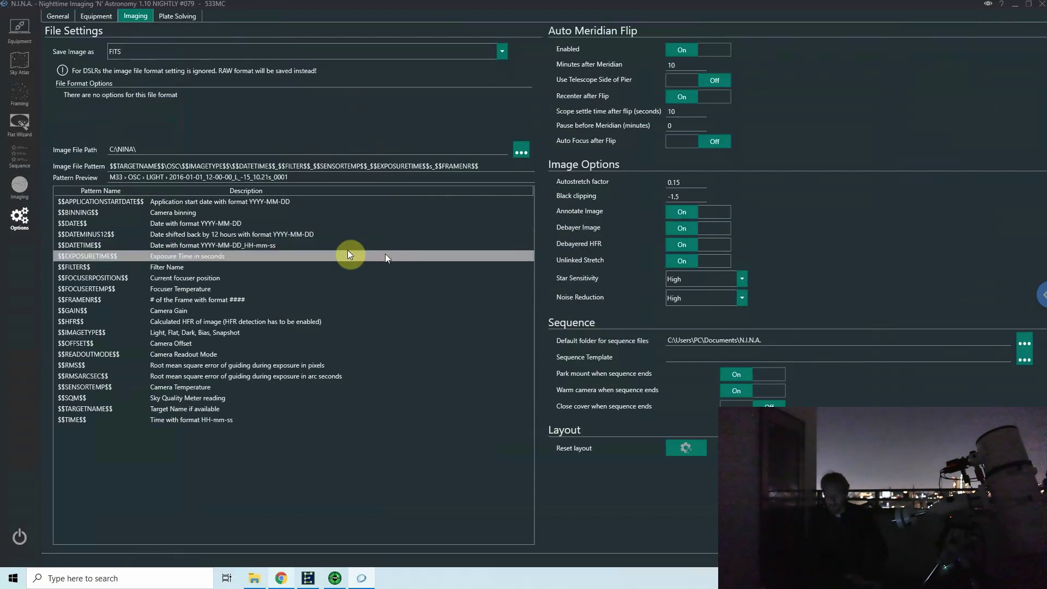
click(26, 194)
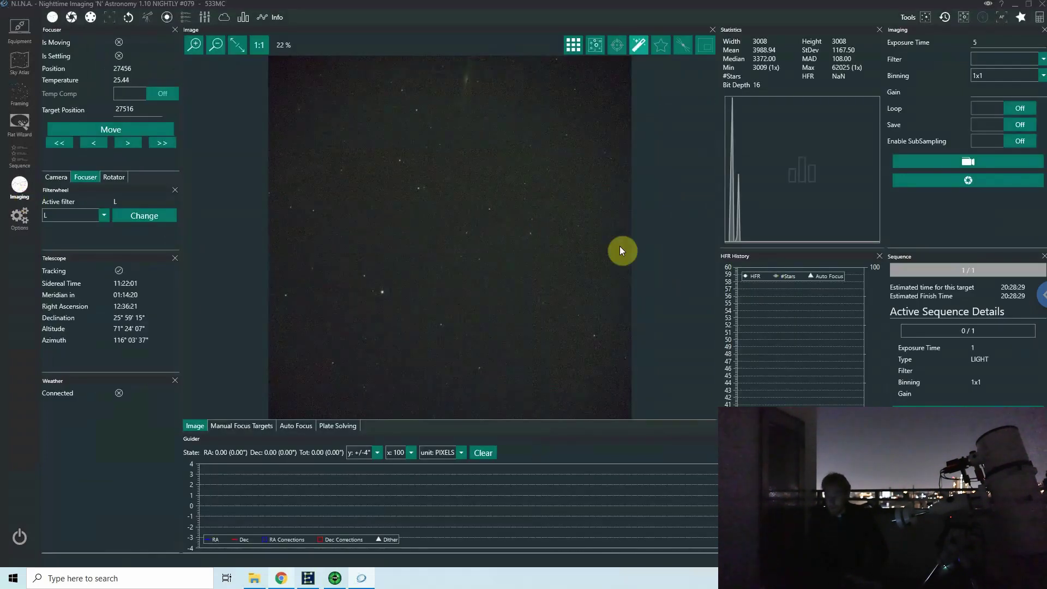
click(947, 183)
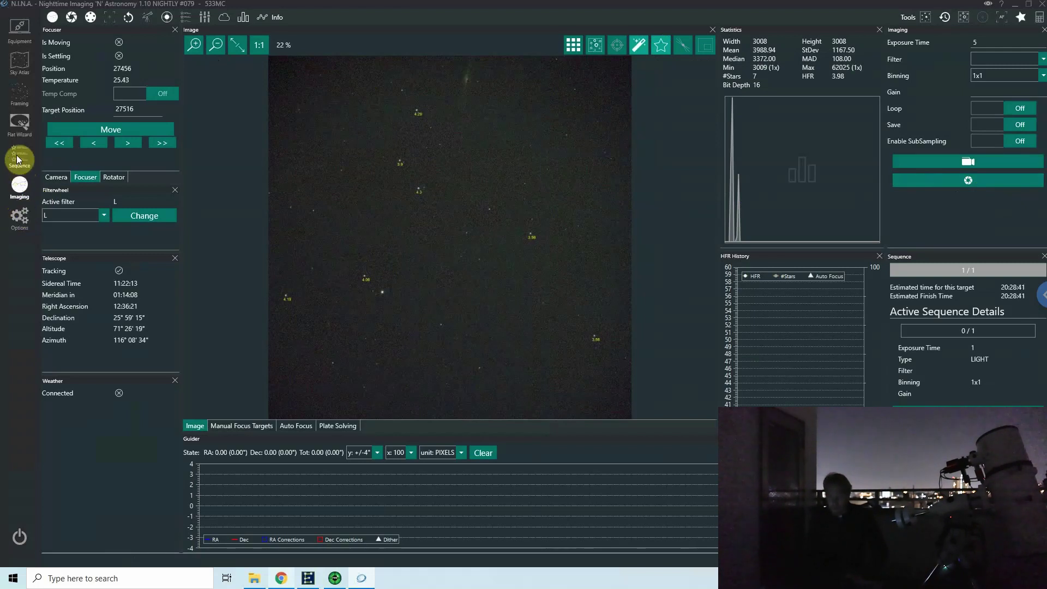
Change the Image Options Autostretch factor from 0.15 to 0.3, then return to Imaging.
click(19, 222)
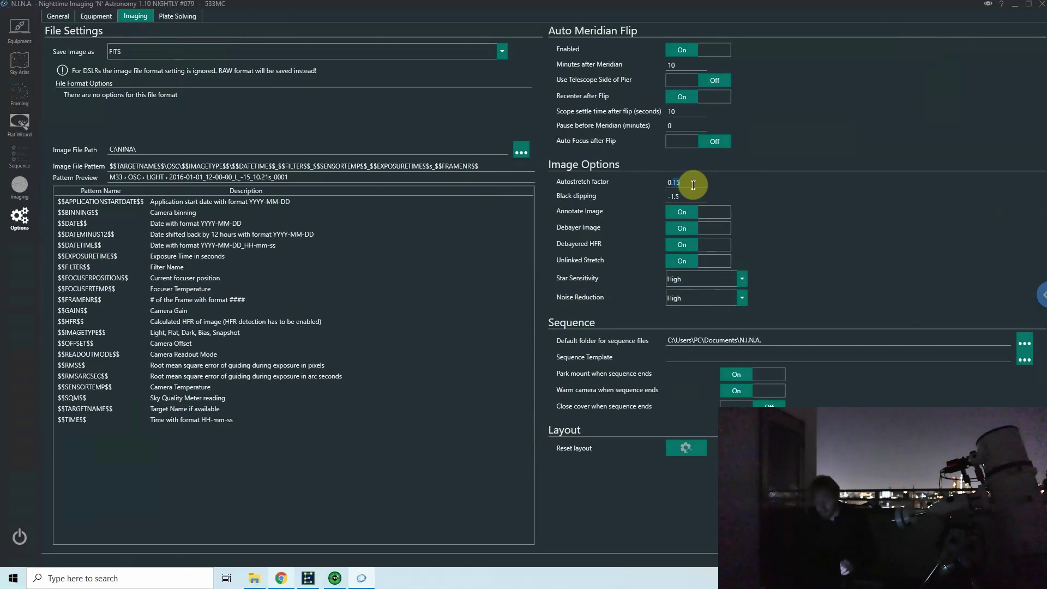
text(0.3)
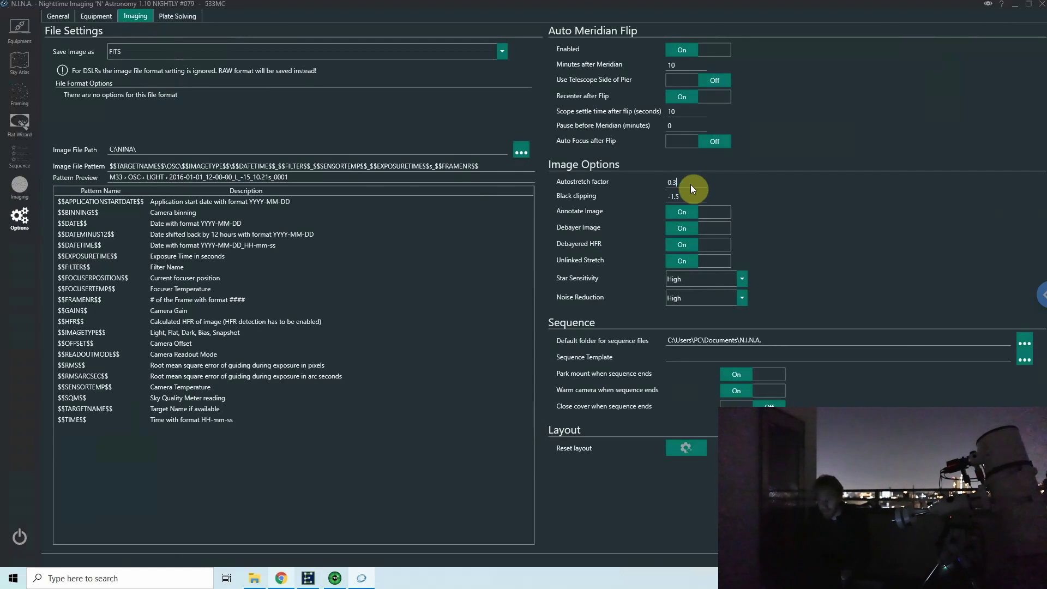
click(20, 185)
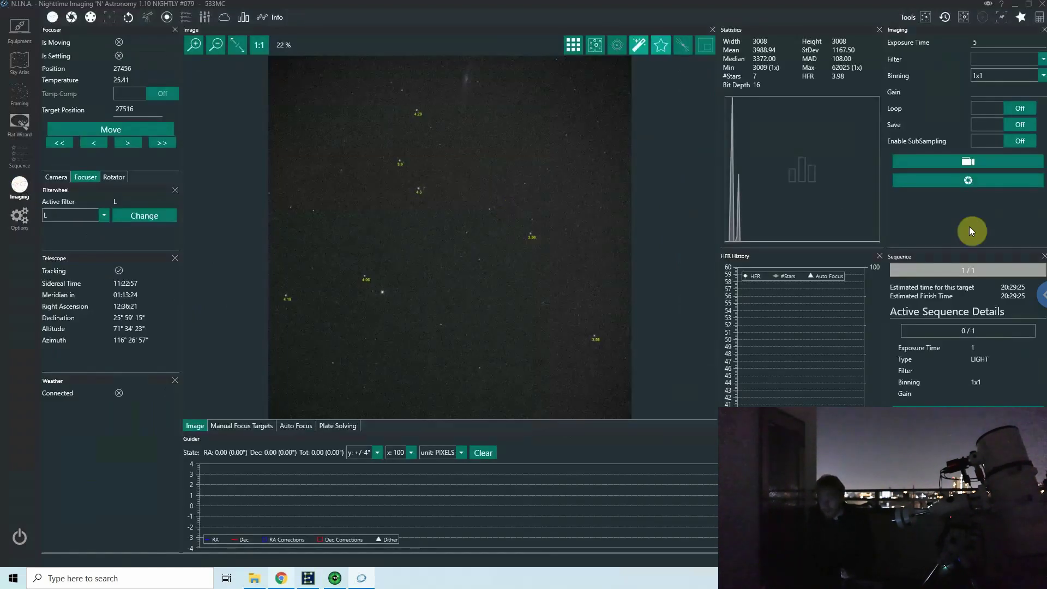
Capture an exposure with the 0.3 stretch (75 stars, HFR 3.11) and zoom in on the labelled stars.
click(974, 181)
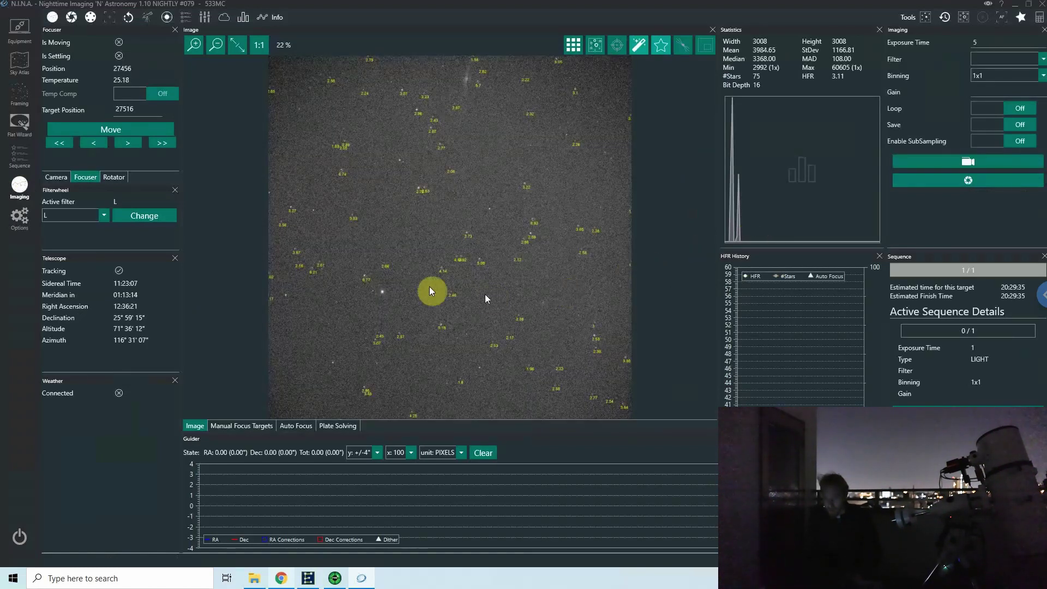
click(194, 46)
click(194, 46)
click(194, 46)
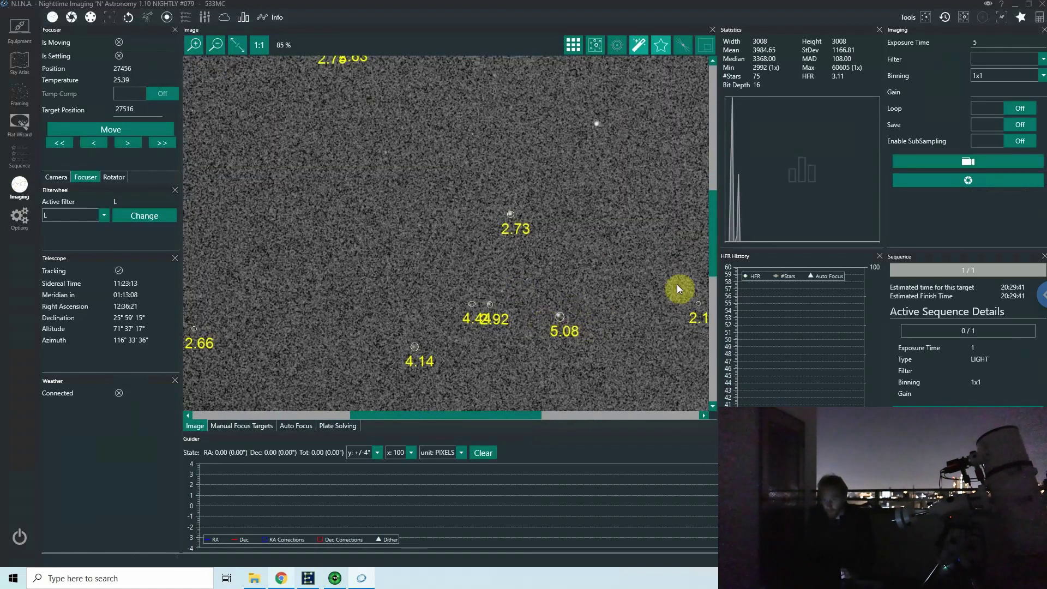
drag(718, 259, 722, 220)
drag(730, 161, 731, 248)
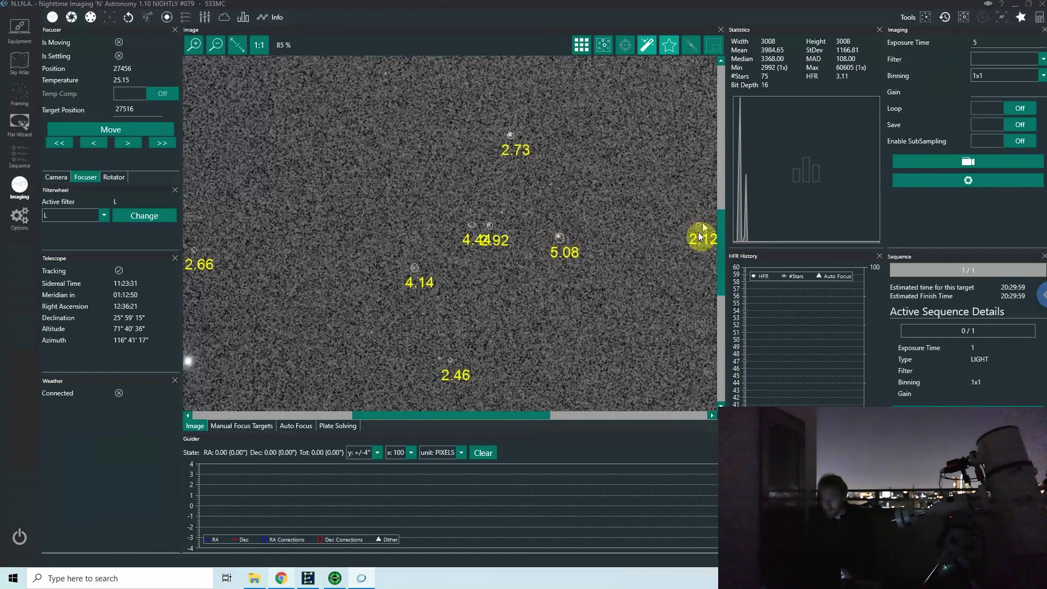
click(224, 49)
click(224, 49)
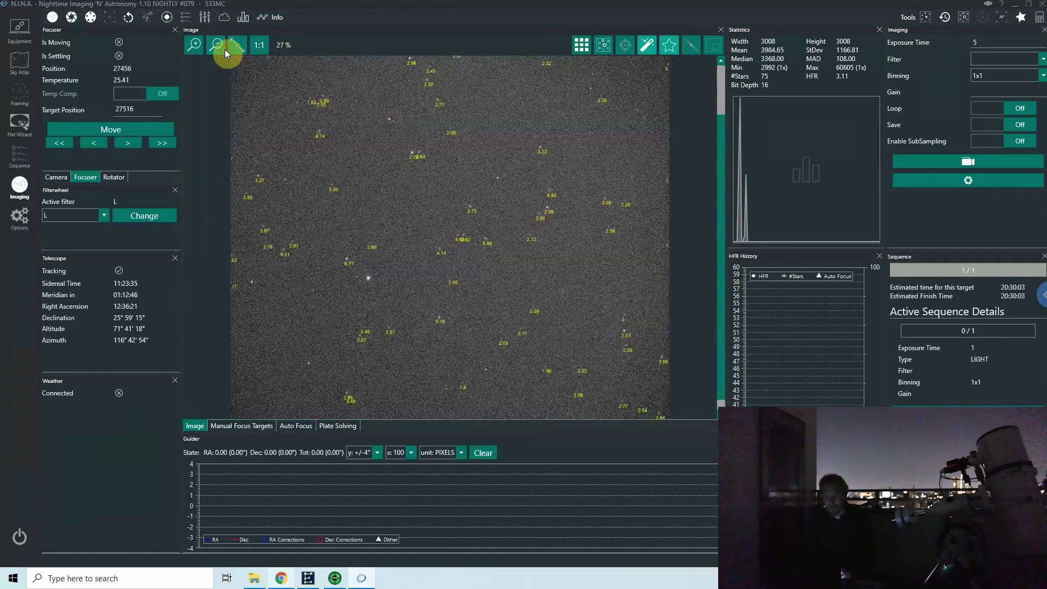
With the Autostretch factor at 0.15, capture an exposure detecting 65 stars at HFR 2.88.
click(25, 218)
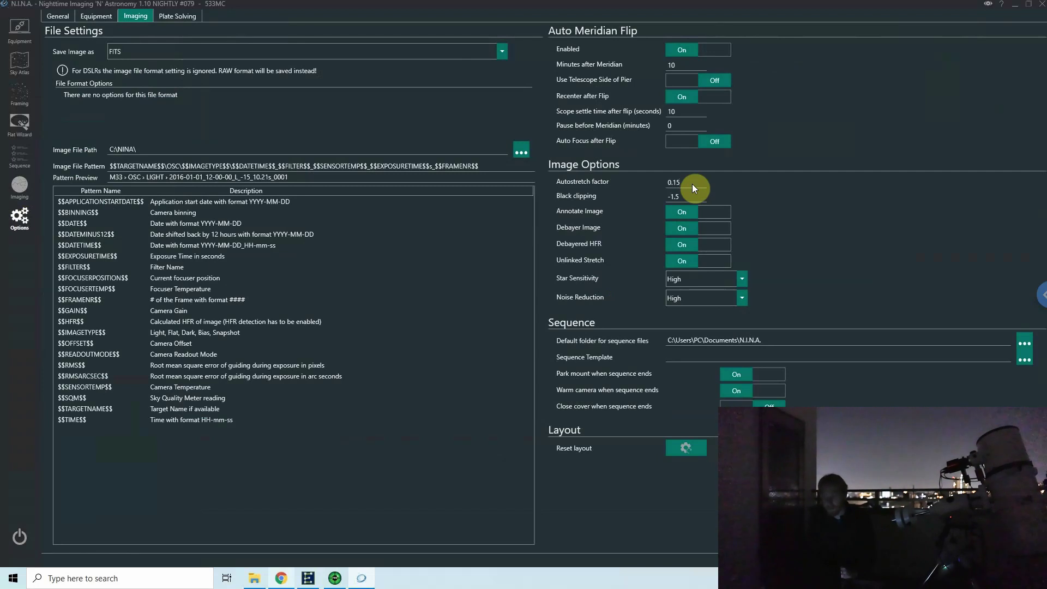
click(27, 187)
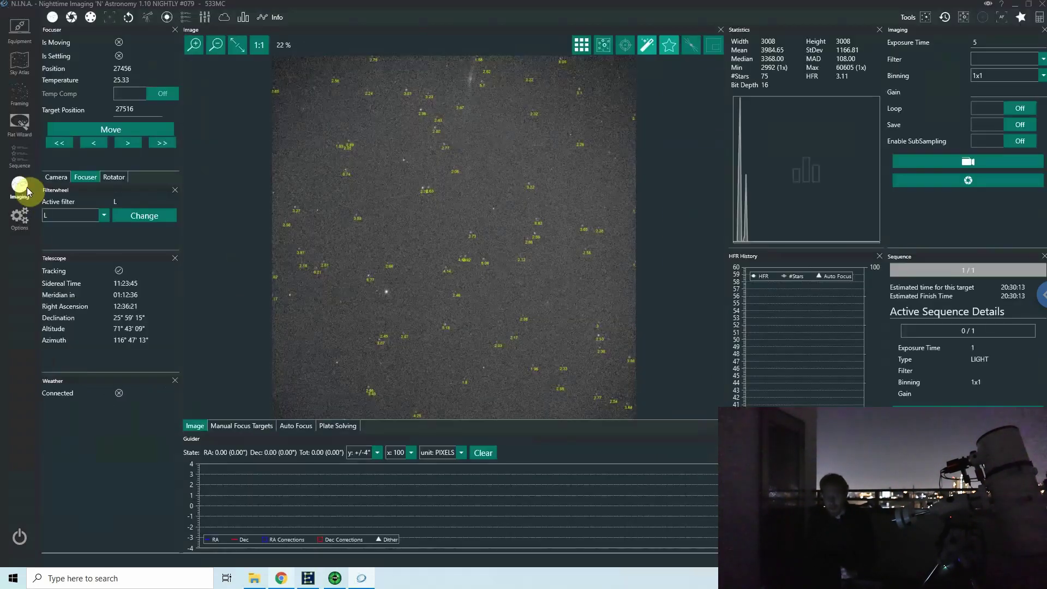
click(996, 184)
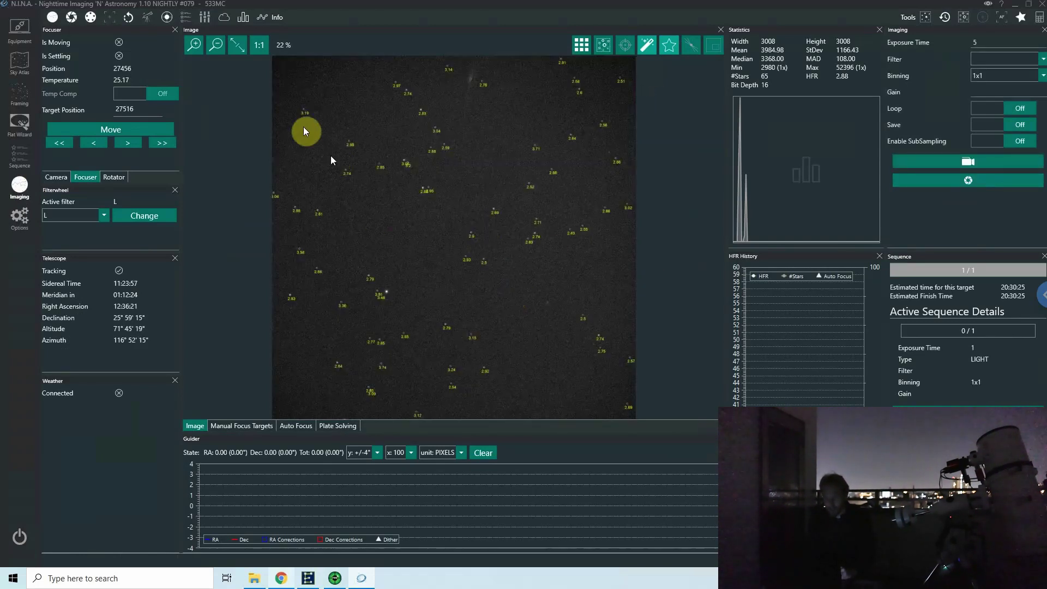
Zoom in to inspect the HFR-labelled stars, then zoom back out to the whole field.
click(194, 44)
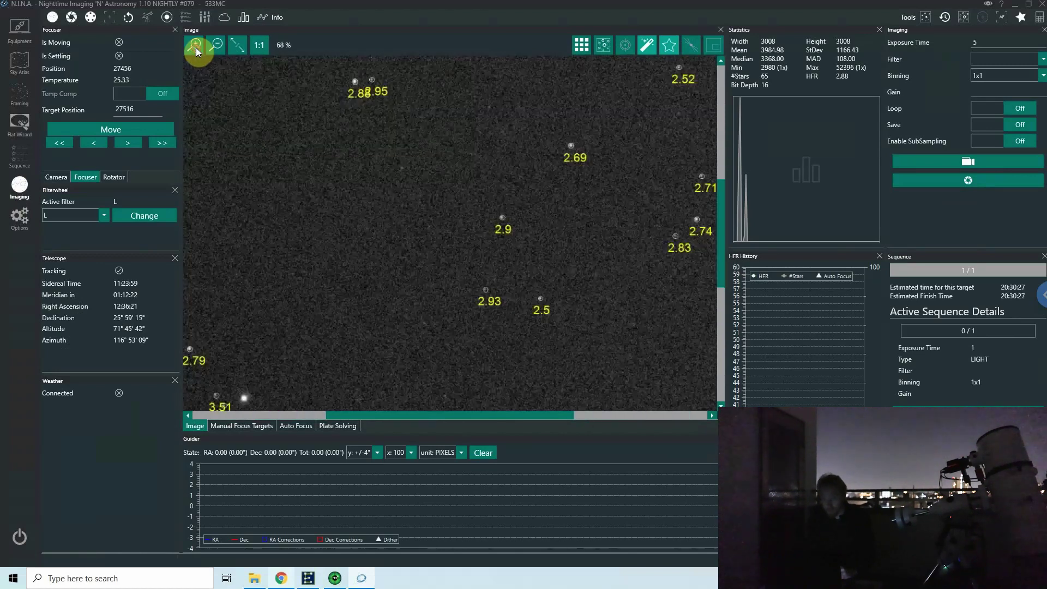
click(195, 44)
click(547, 263)
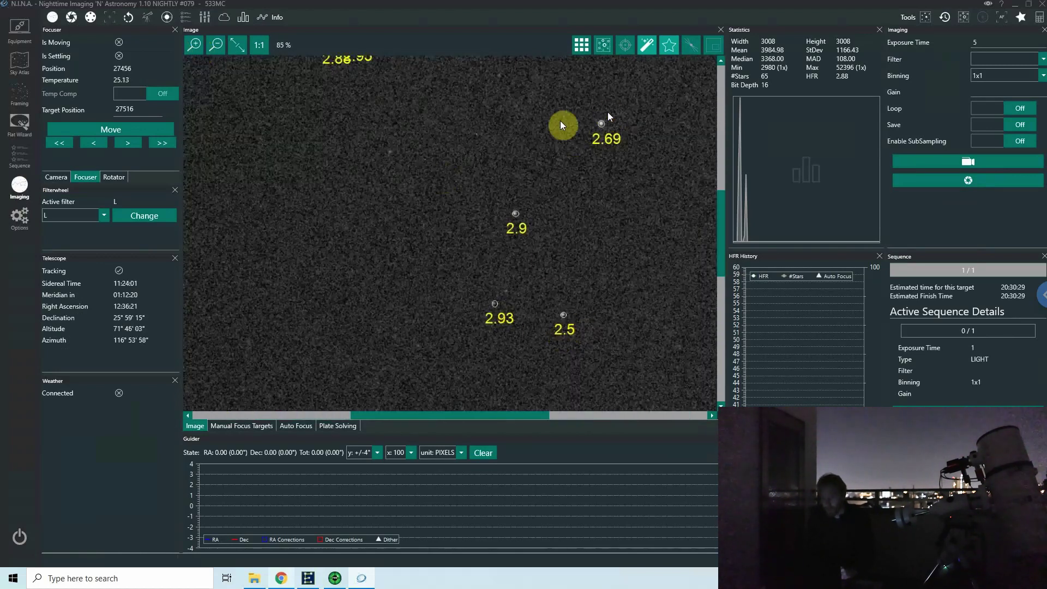
drag(339, 87, 462, 334)
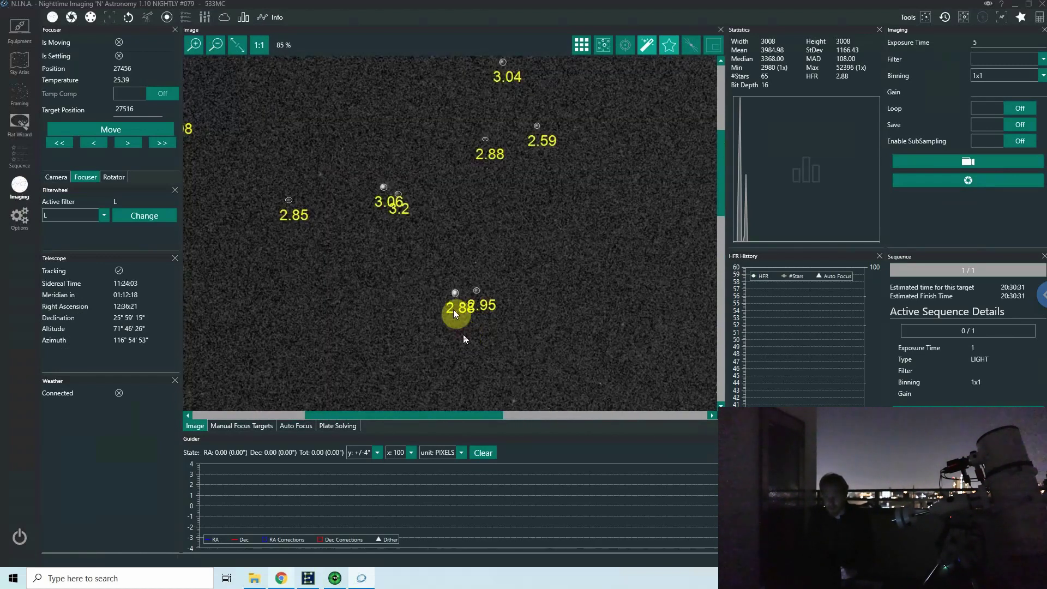
click(195, 44)
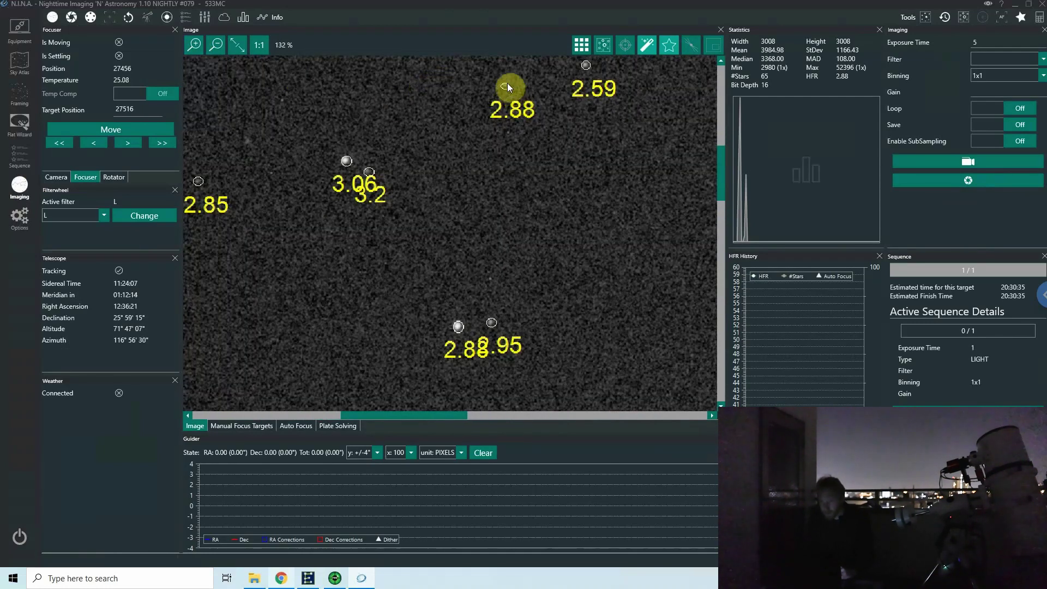
click(220, 47)
click(220, 47)
click(220, 47)
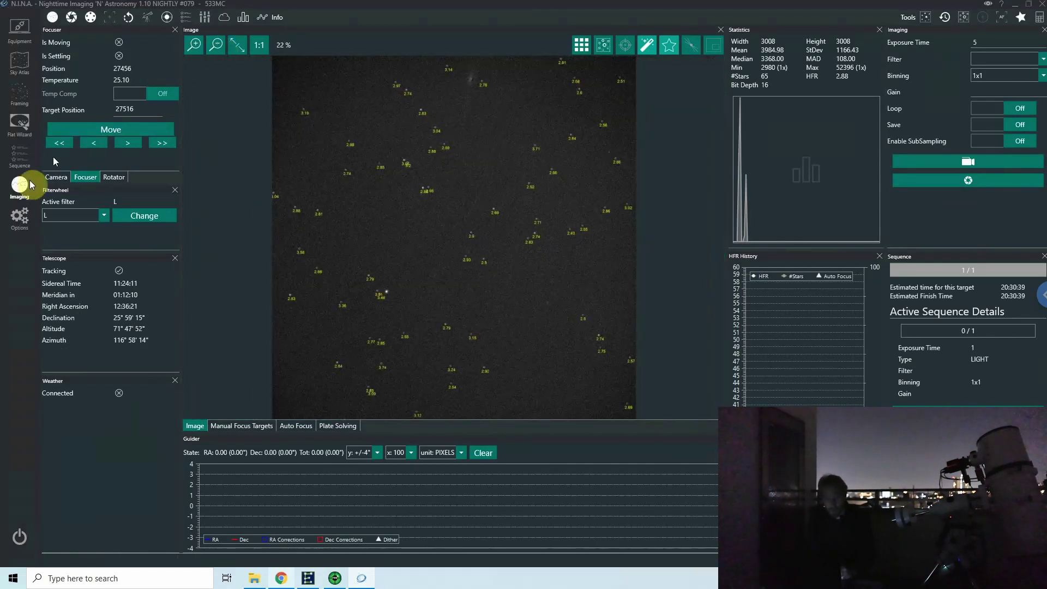
Set Black clipping to -2.8 in the image options.
click(21, 215)
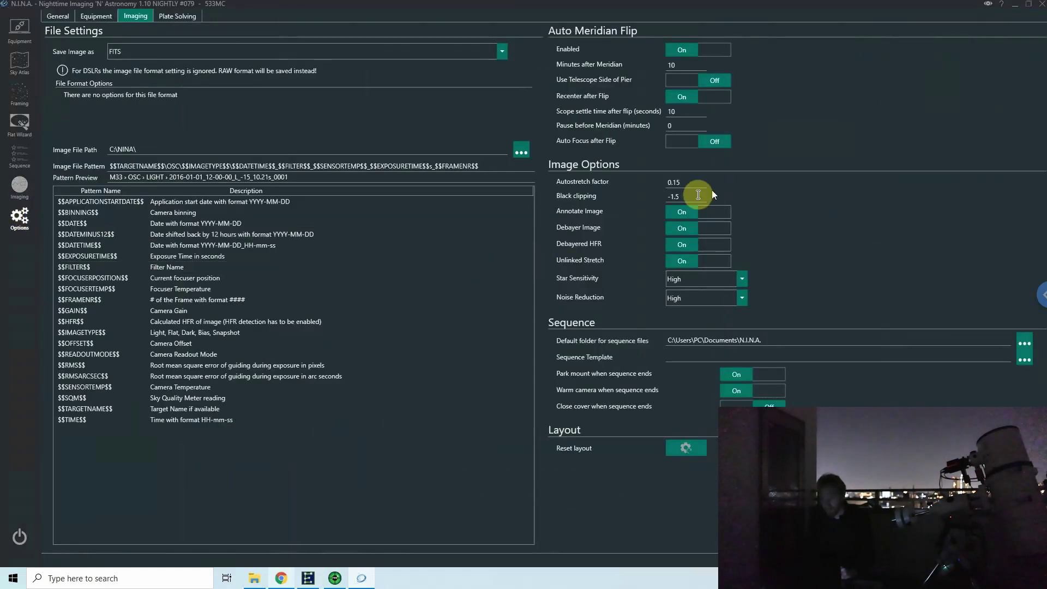
drag(698, 195, 624, 197)
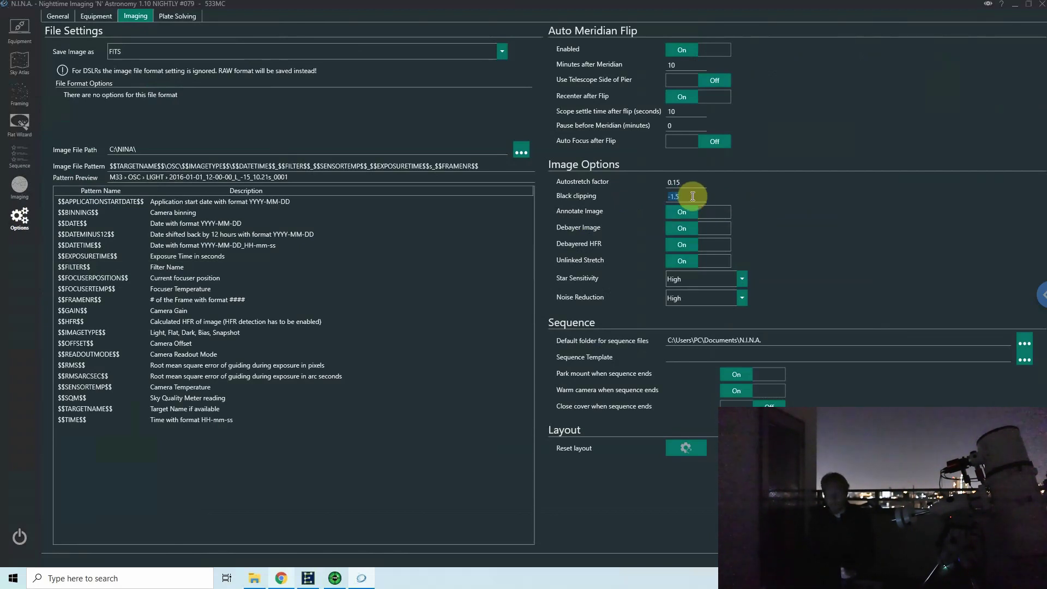
drag(691, 197, 645, 197)
text(-2.8)
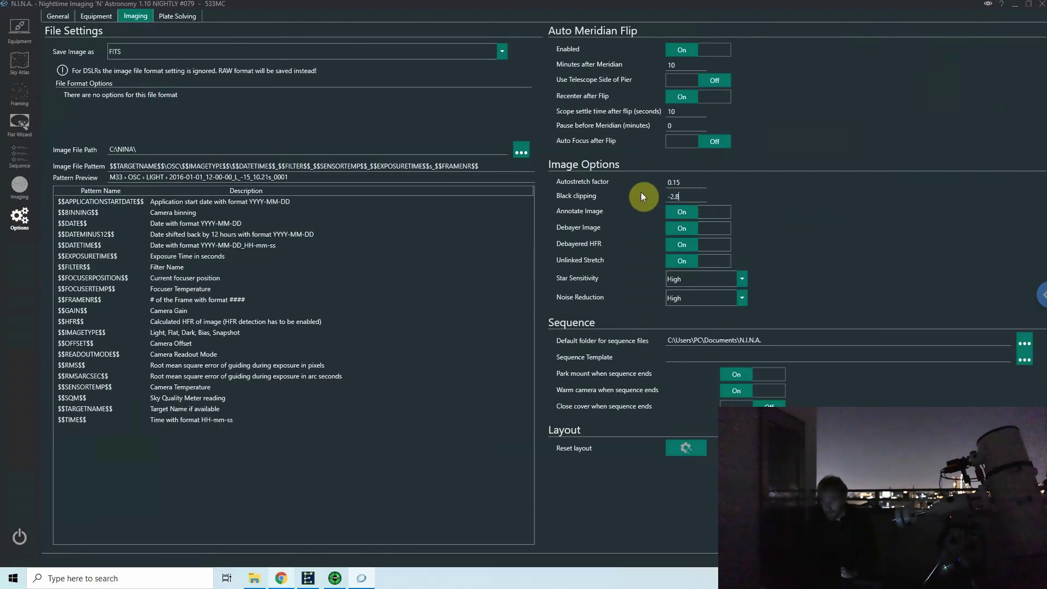
Capture an exposure with the new clipping (28 stars, HFR 3.44), zoom in, then fit the whole field.
click(20, 186)
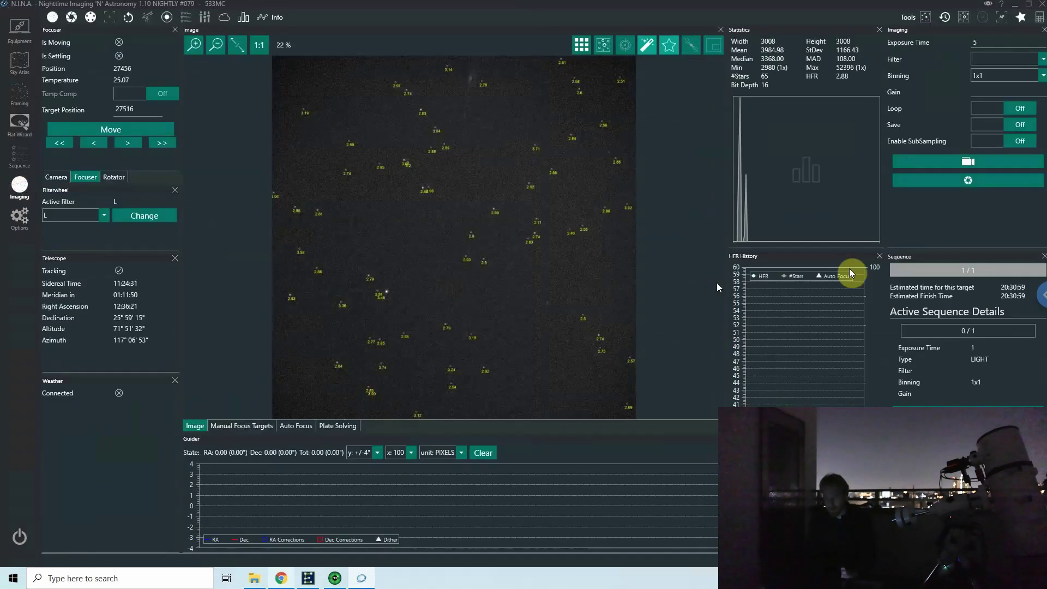
click(996, 180)
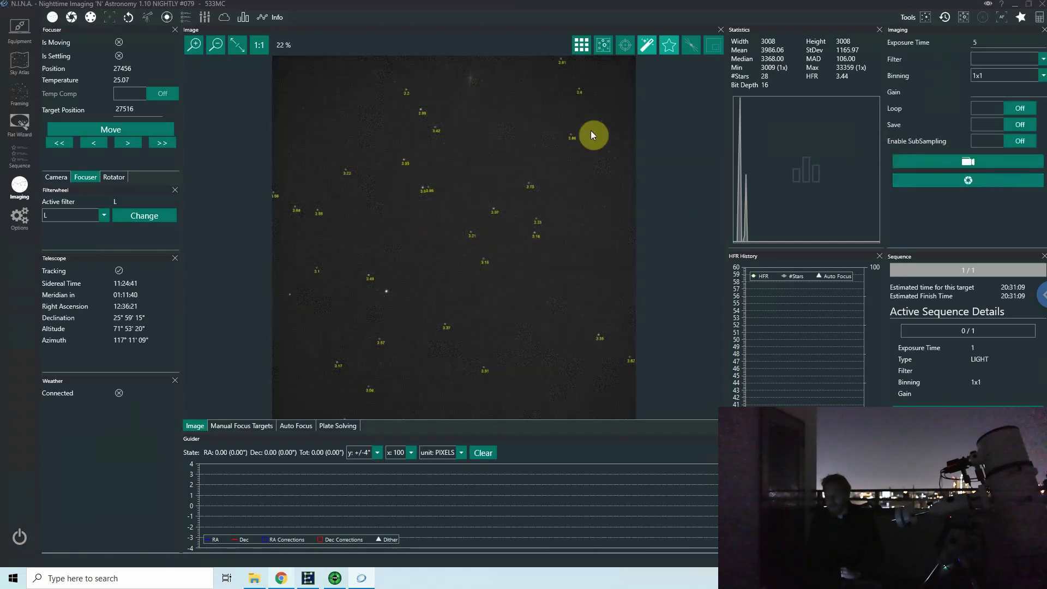
click(195, 45)
click(195, 45)
click(194, 44)
click(195, 44)
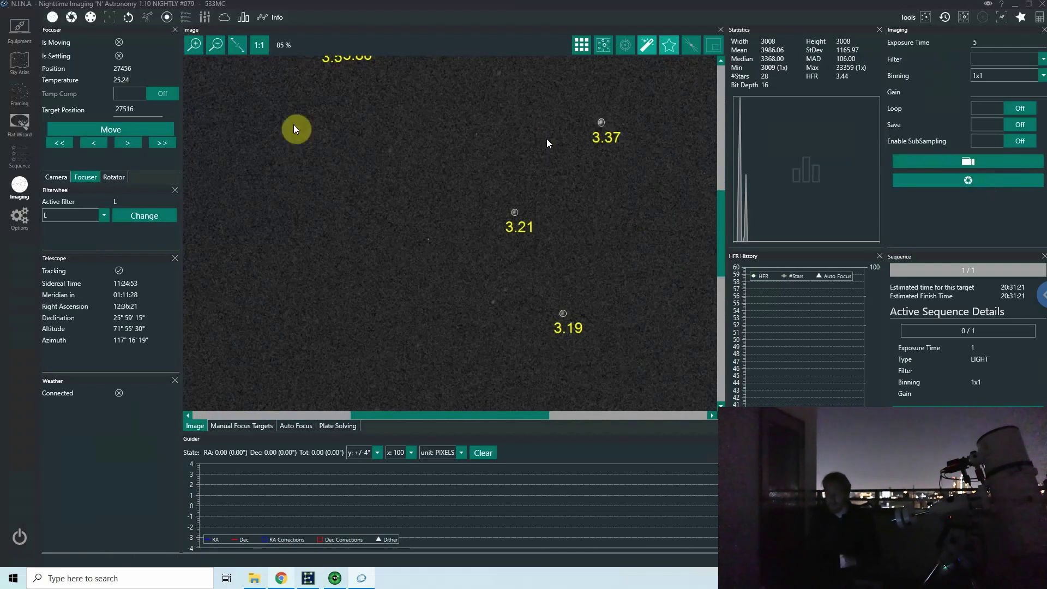
click(217, 47)
click(217, 48)
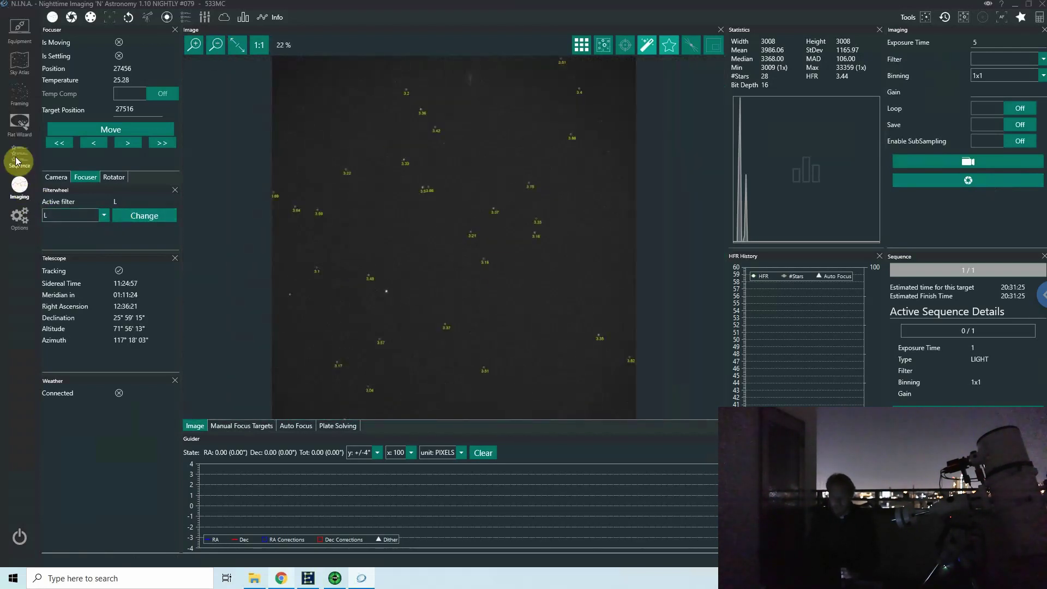
Set Black clipping to -2 in the image options.
click(21, 218)
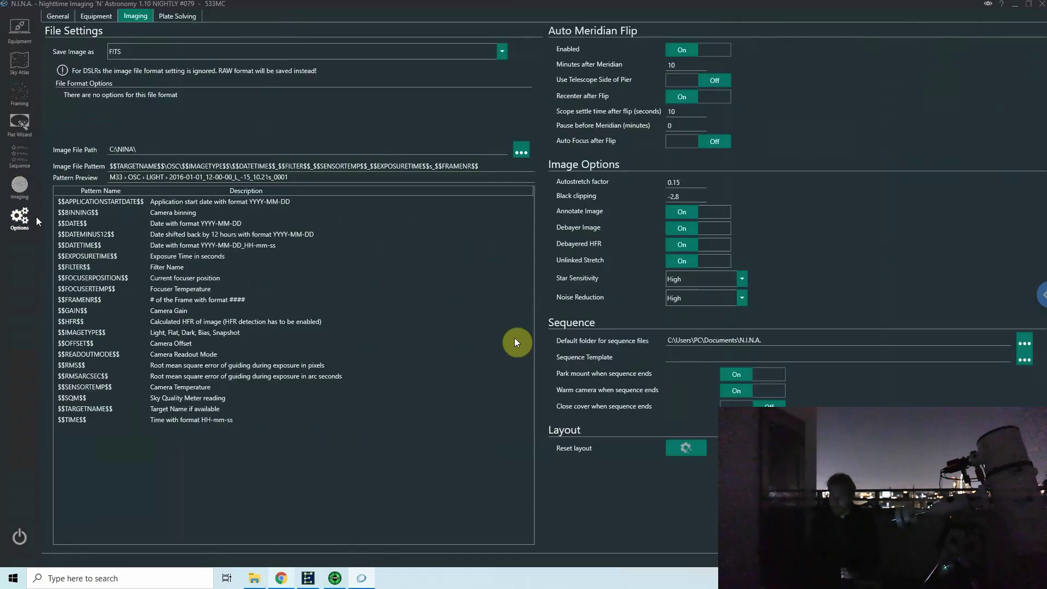
click(689, 193)
key(BackSpace)
key(BackSpace)
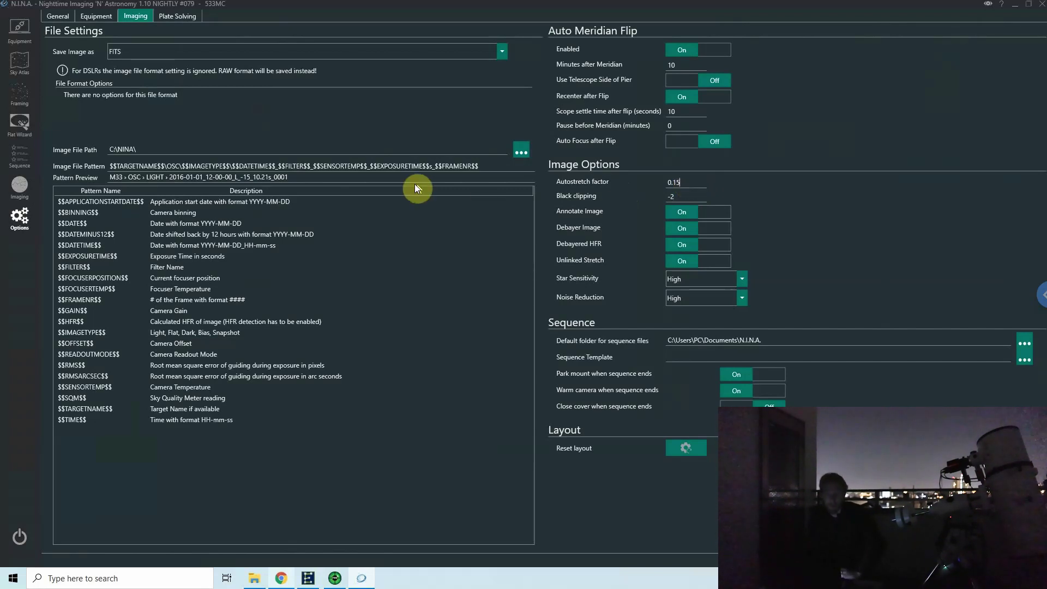
Loop exposures (55 stars, HFR 2.86), zoom in and pan around the star field.
click(32, 182)
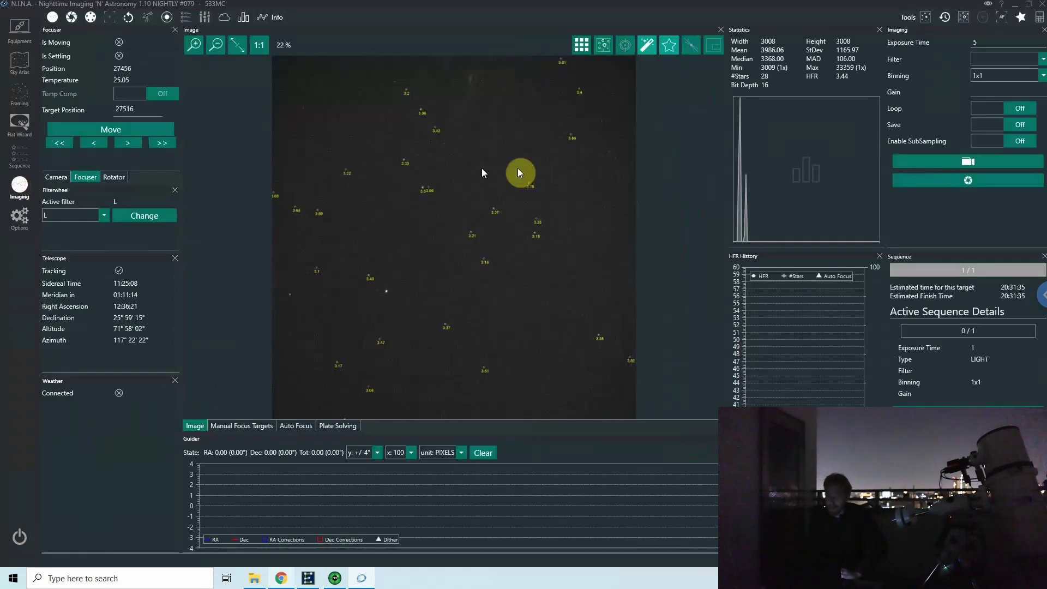
click(1005, 181)
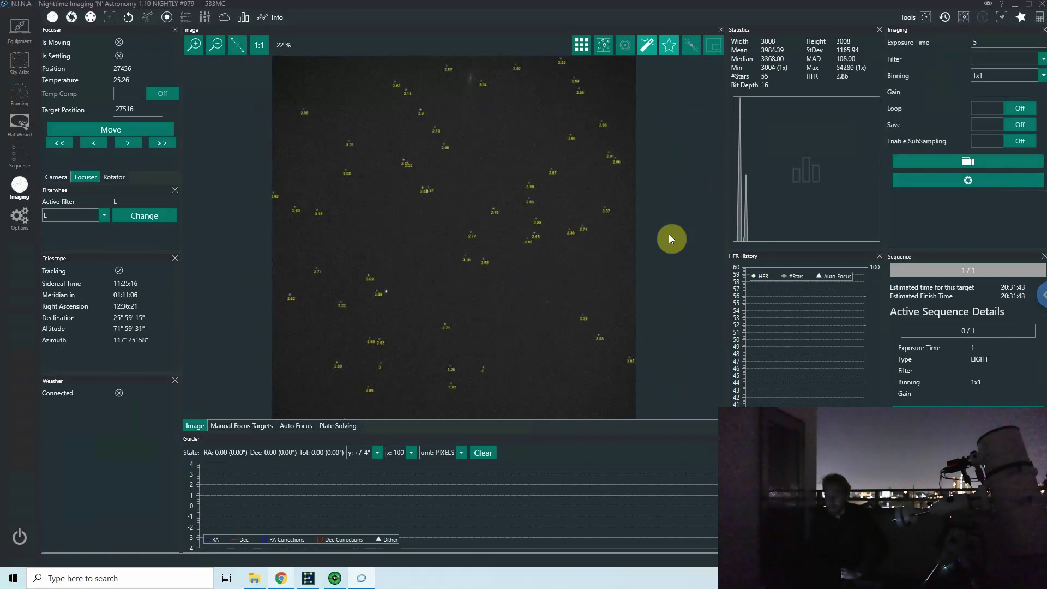
click(193, 44)
click(193, 45)
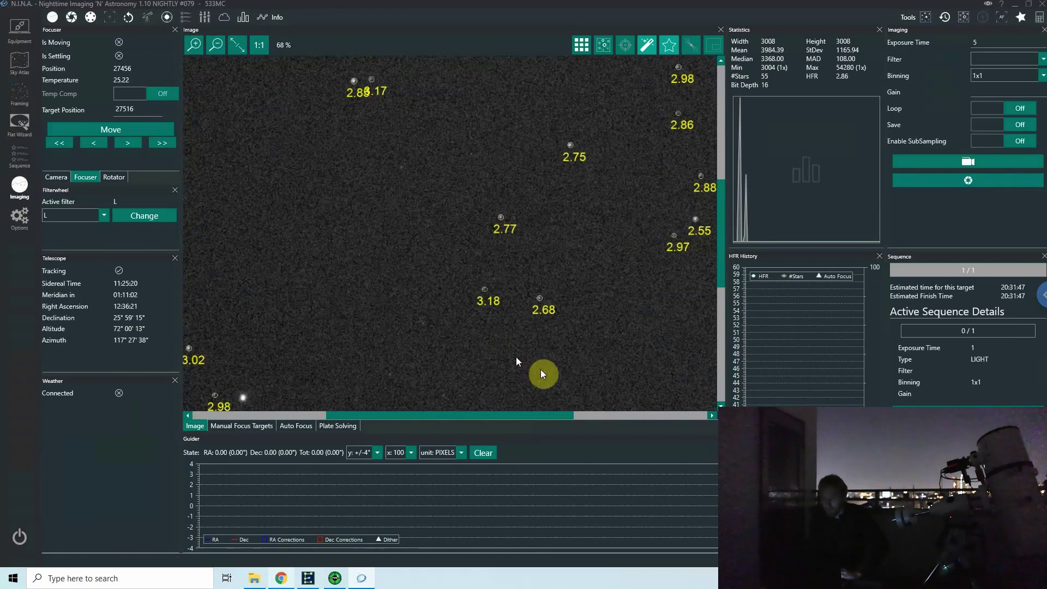
drag(516, 413, 651, 414)
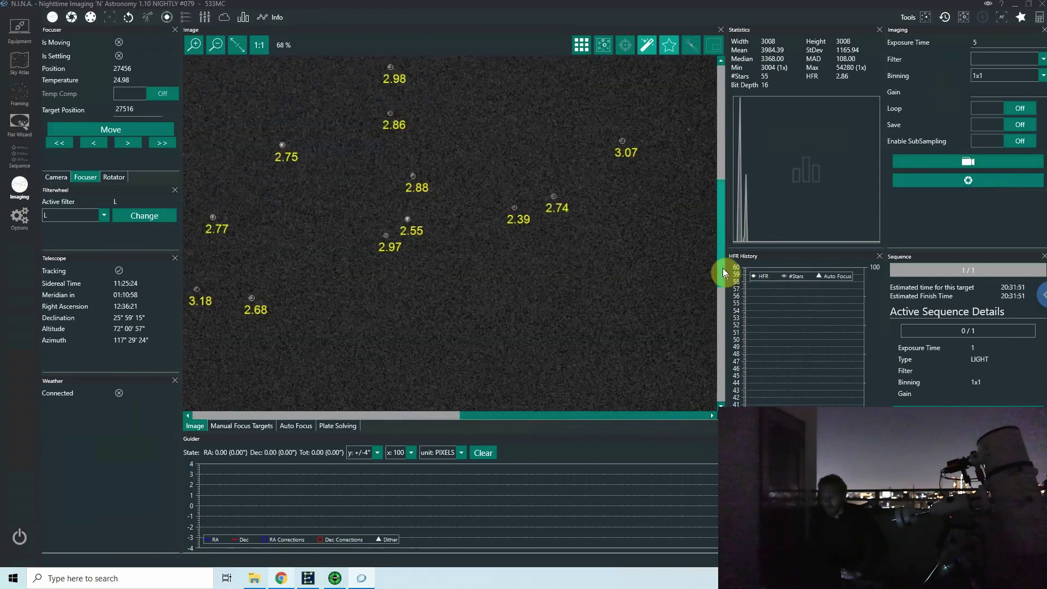
drag(722, 267, 738, 117)
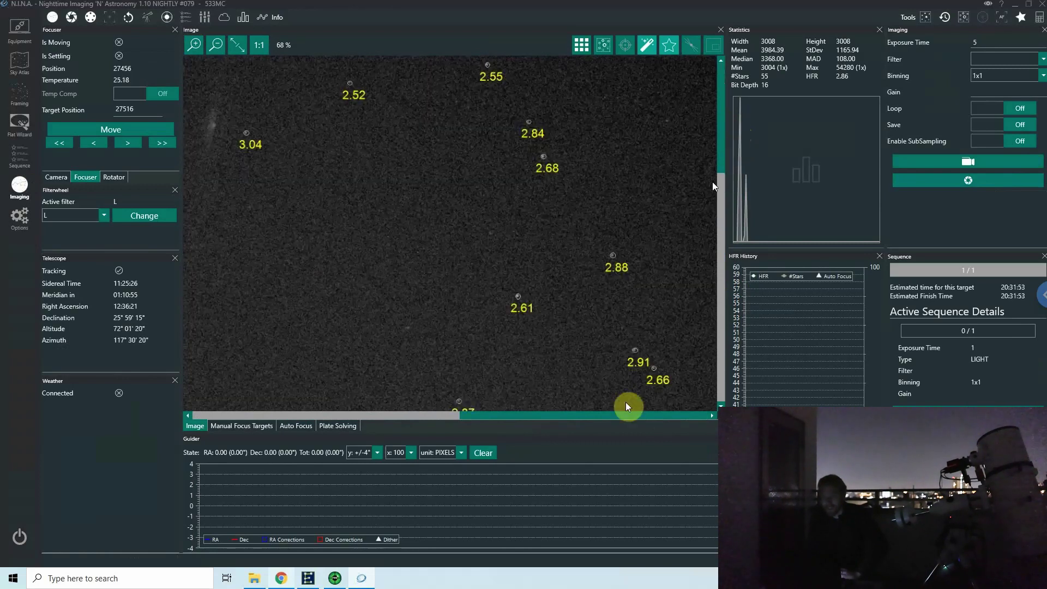
drag(578, 415, 339, 388)
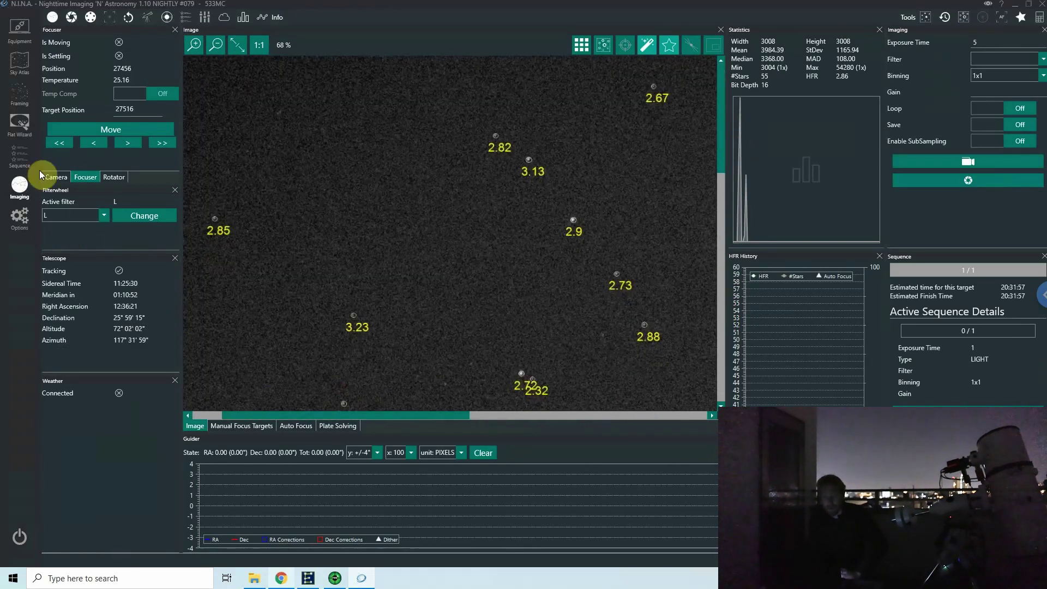
click(18, 233)
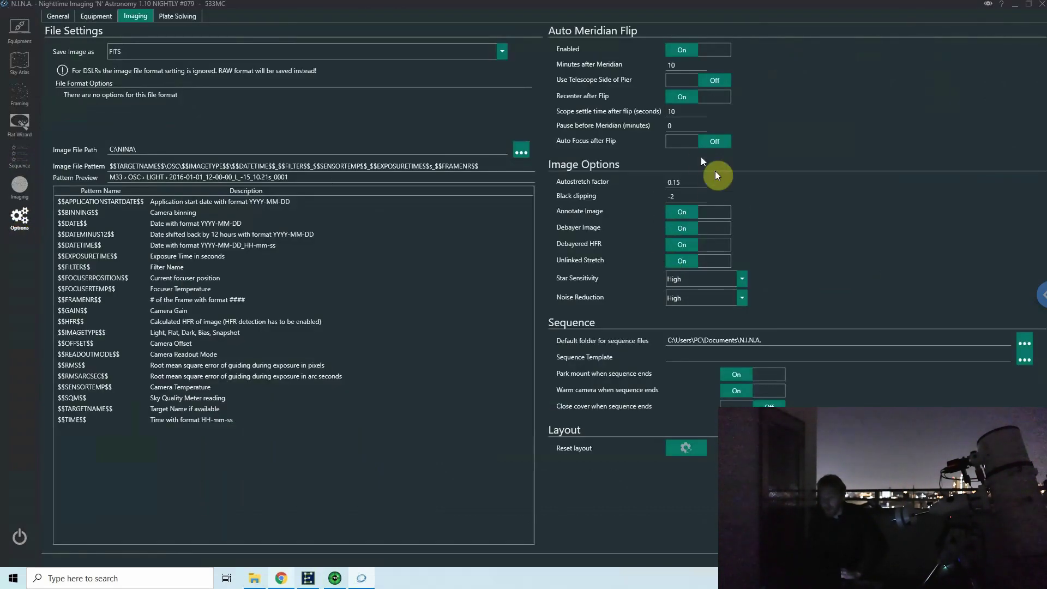
Review the Image Options help texts and toggle Annotate Image, Debayer Image and Debayered HFR.
mouse_move(657, 189)
mouse_move(576, 265)
mouse_move(615, 282)
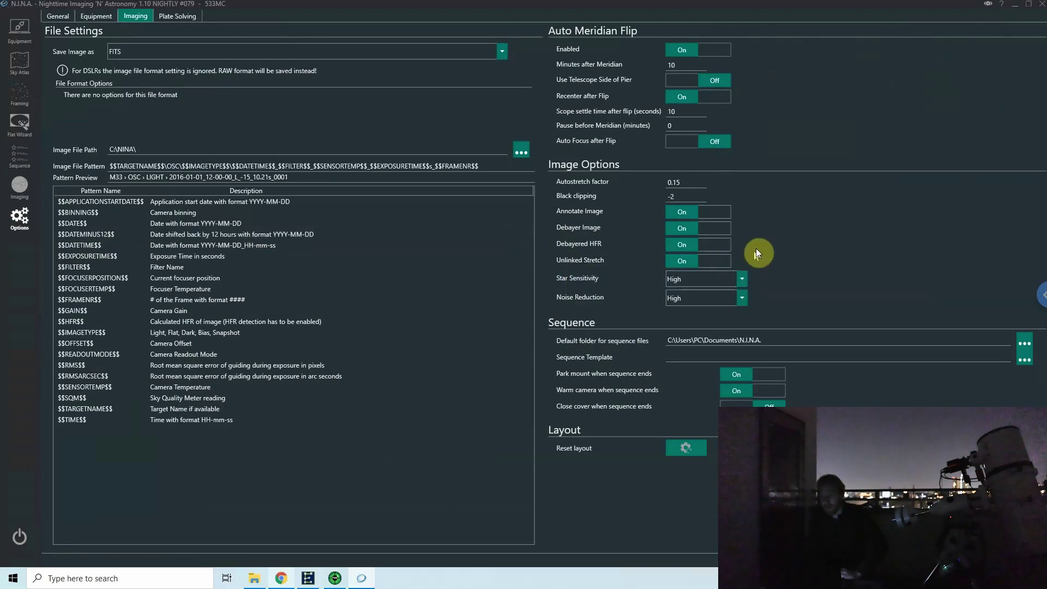
mouse_move(562, 233)
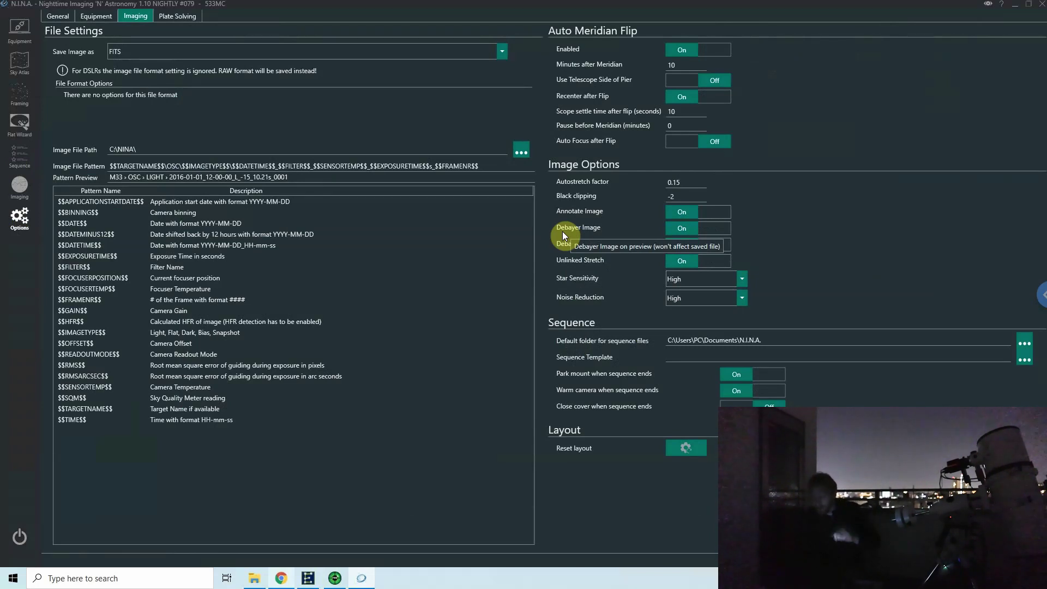
click(687, 215)
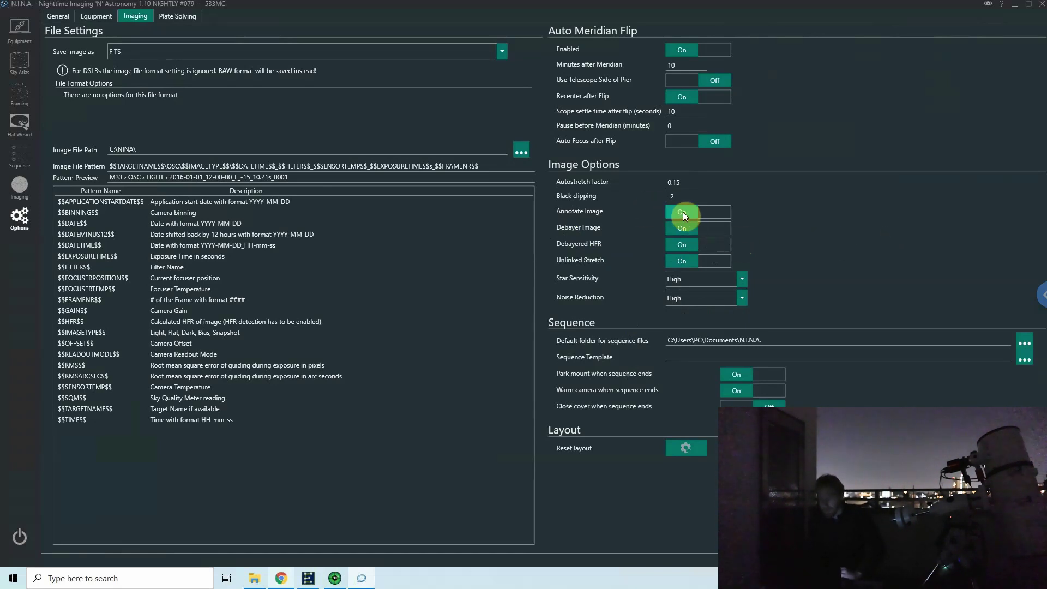
click(675, 234)
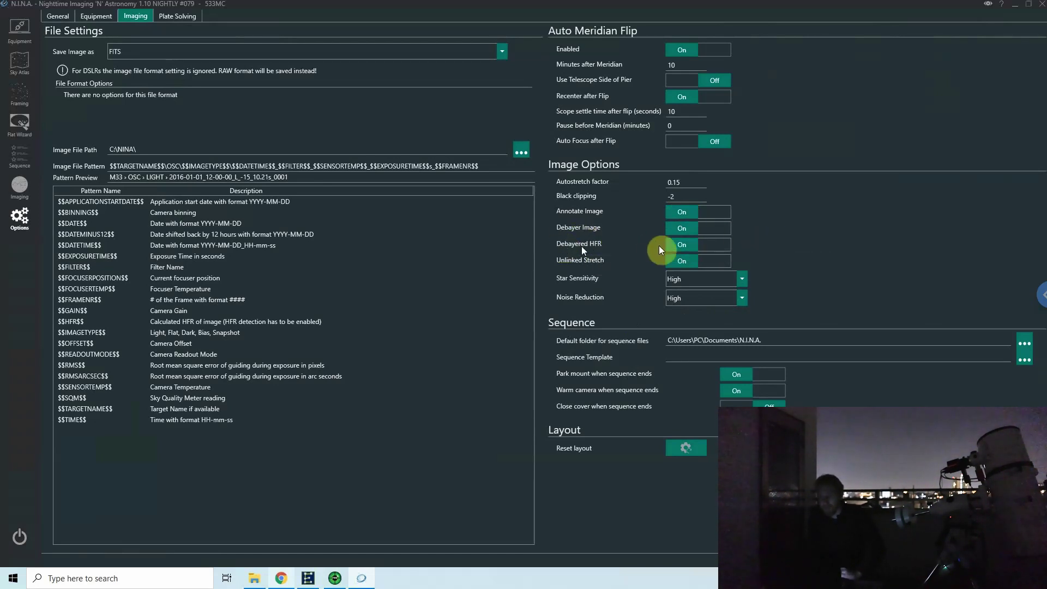
click(683, 246)
Fit the whole frame in view, then switch Annotate Image off in the imaging options.
click(24, 186)
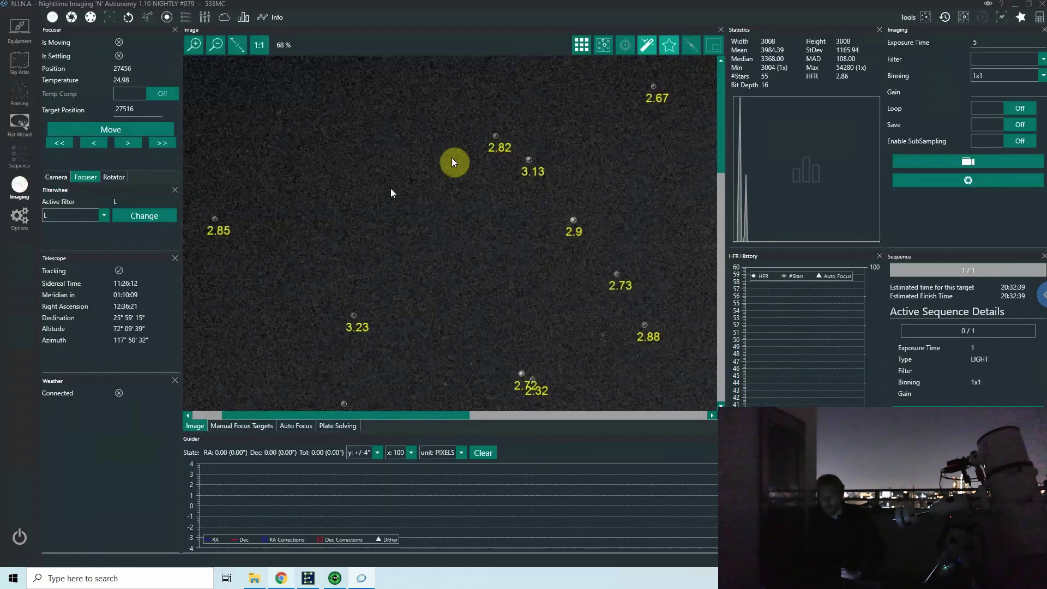
click(237, 45)
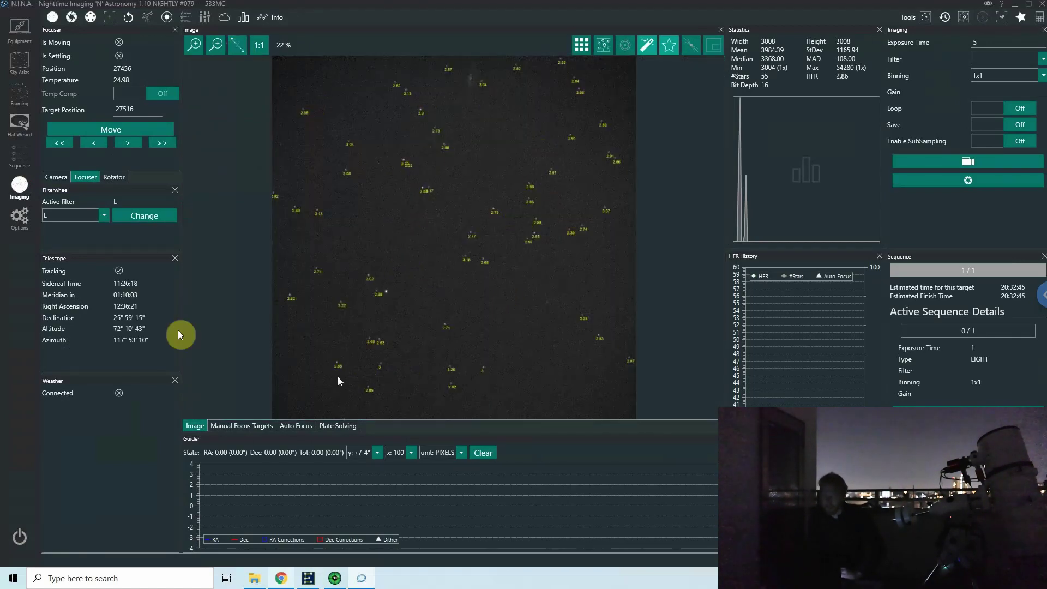
click(15, 221)
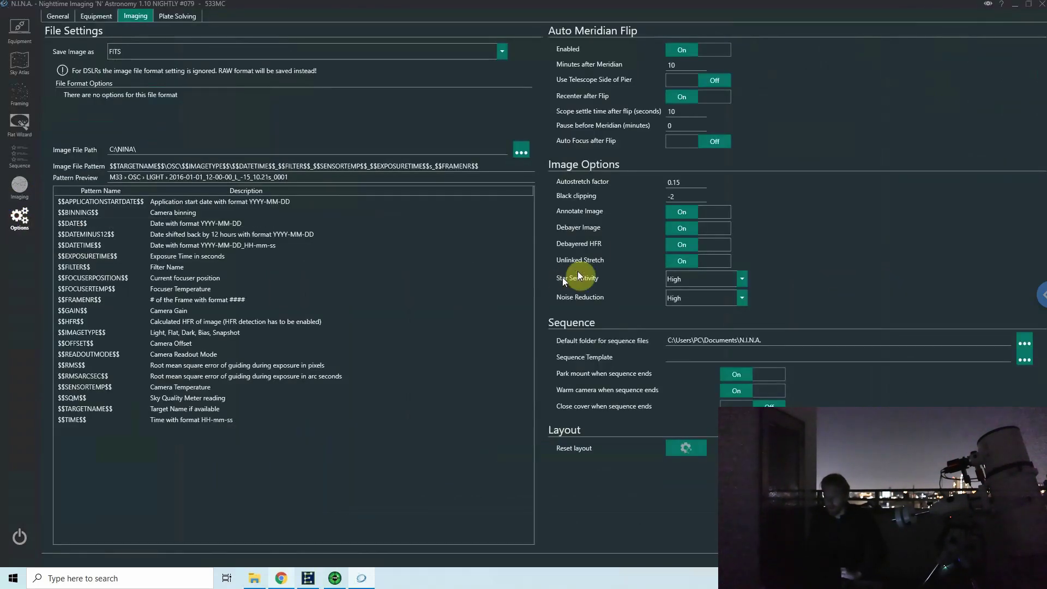
mouse_move(593, 247)
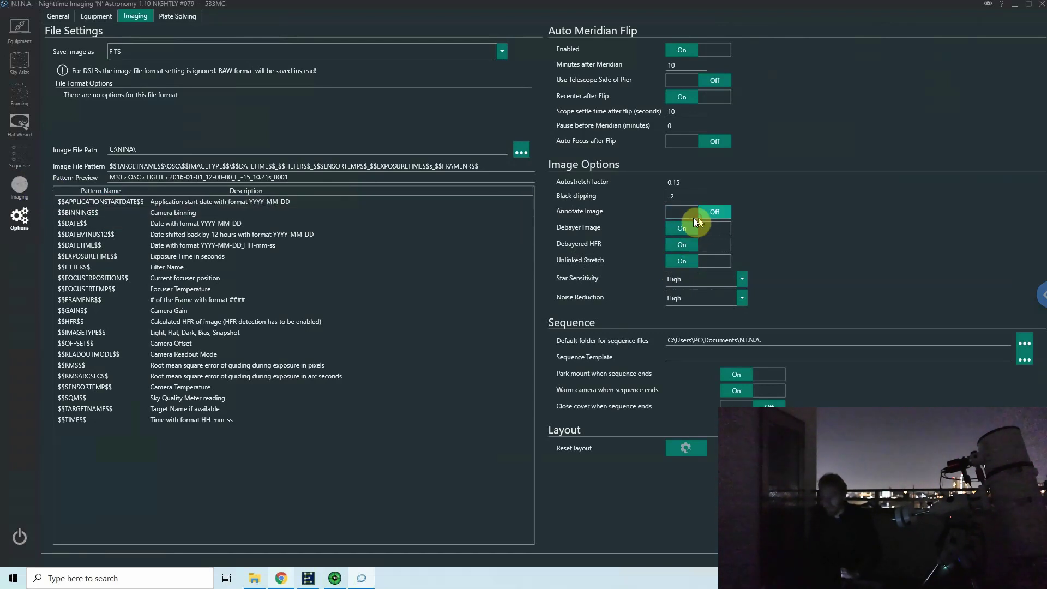
Loop a new unlabelled exposure (49 stars, HFR 2.82), zooming in and back out.
click(20, 186)
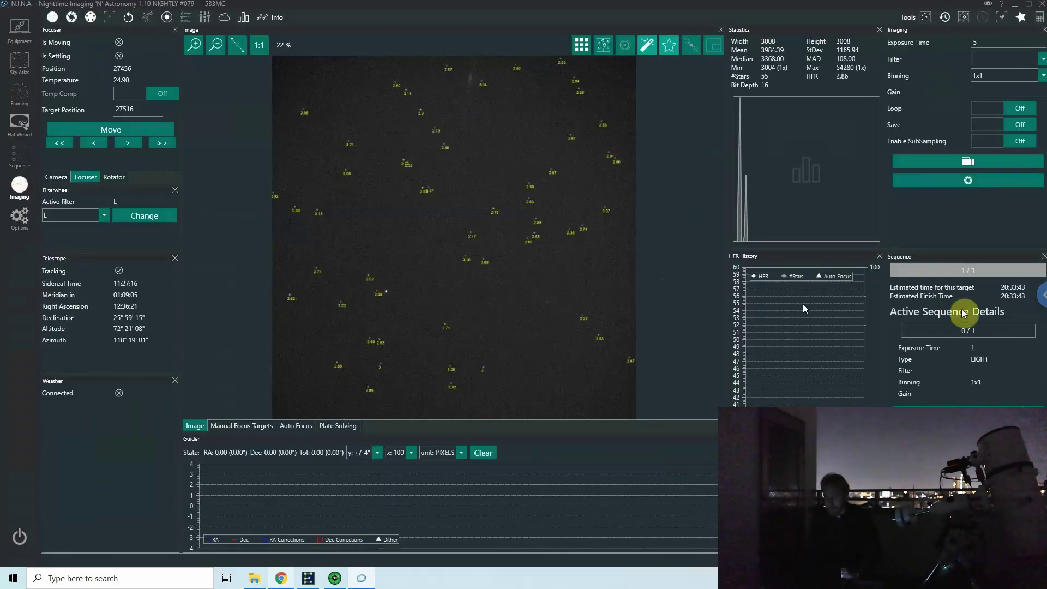
click(973, 186)
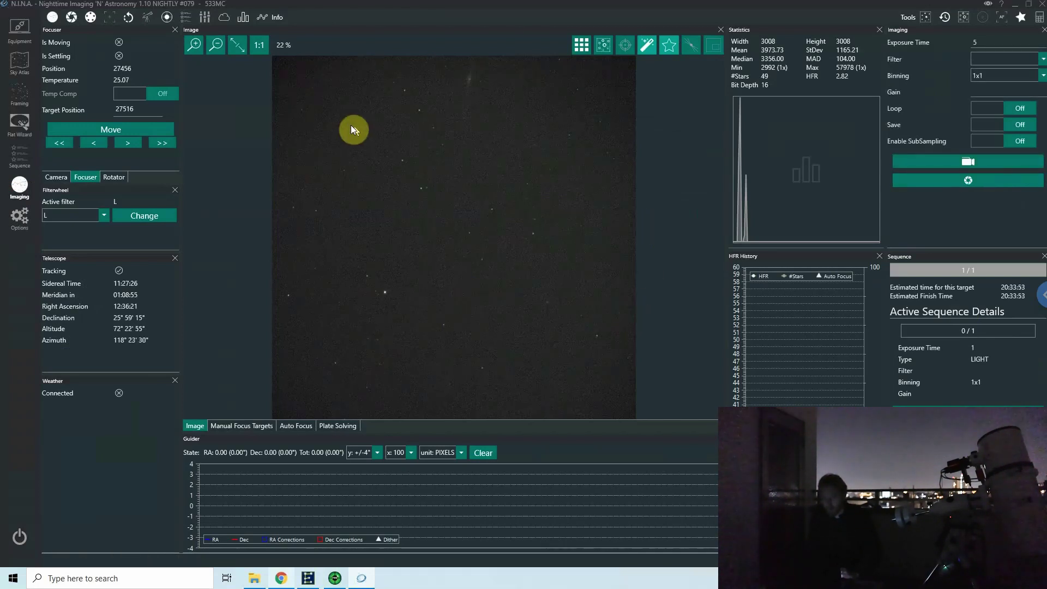
click(195, 45)
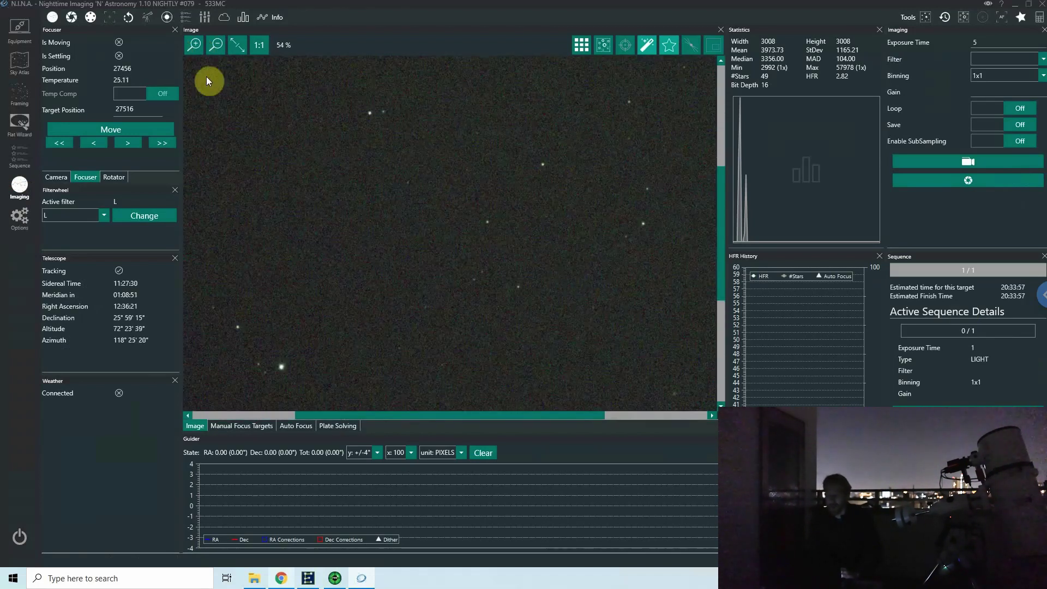
click(213, 53)
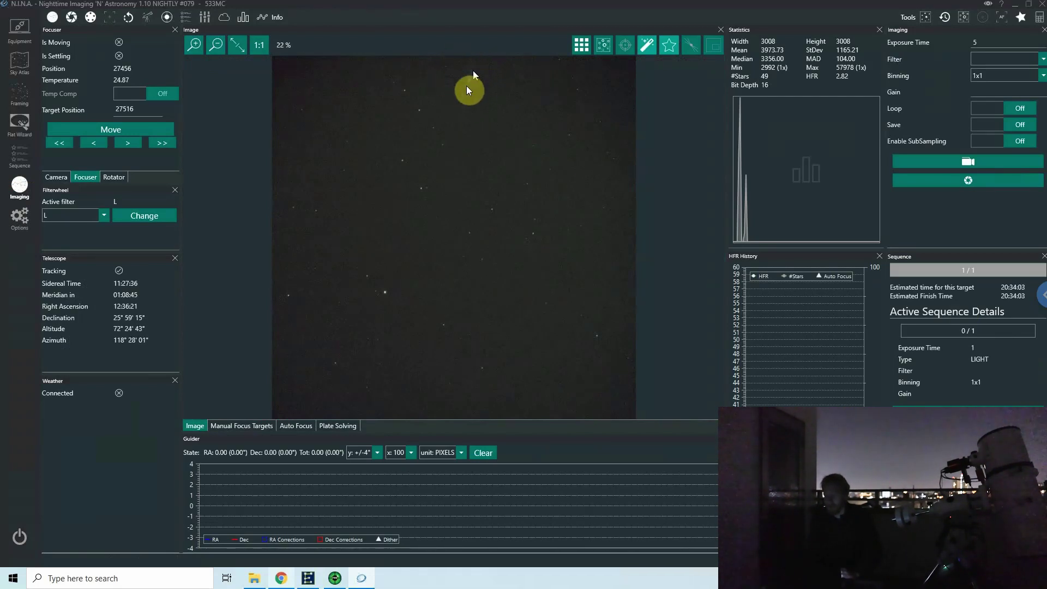
Turn off Unlinked Stretch in the image options.
click(20, 219)
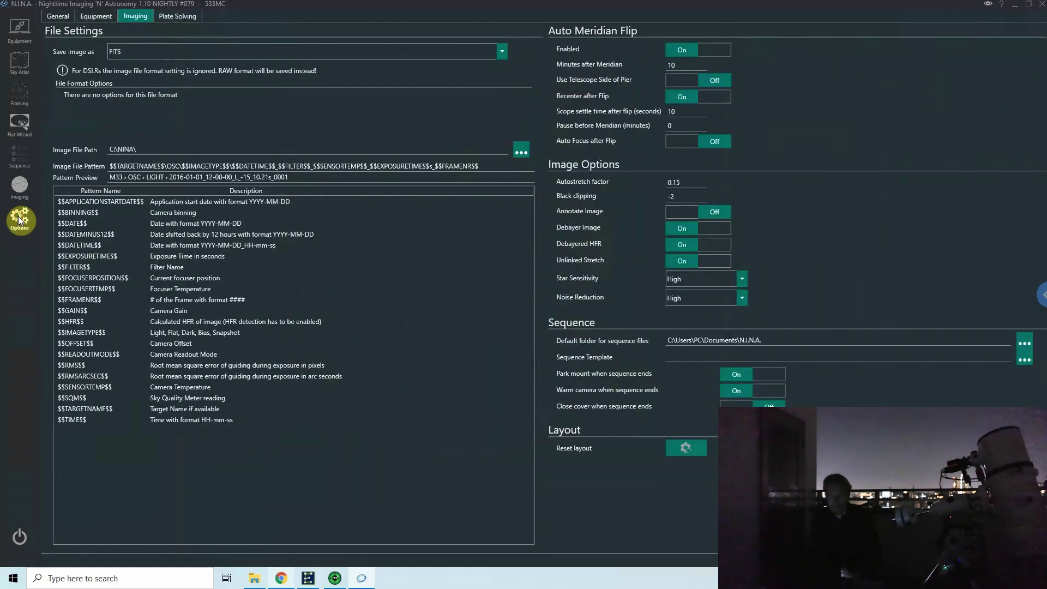
click(703, 264)
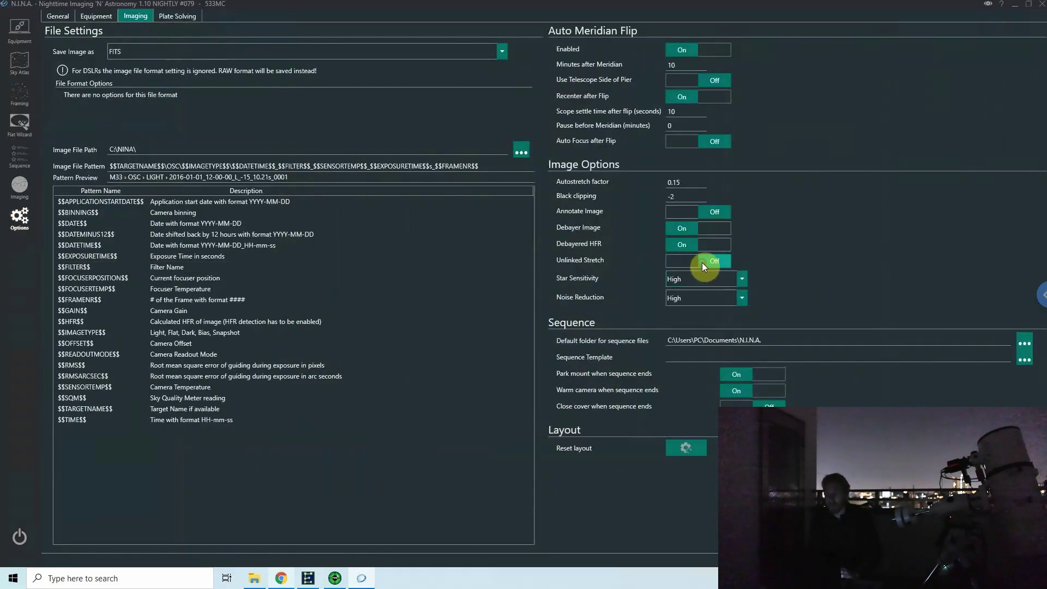
click(9, 193)
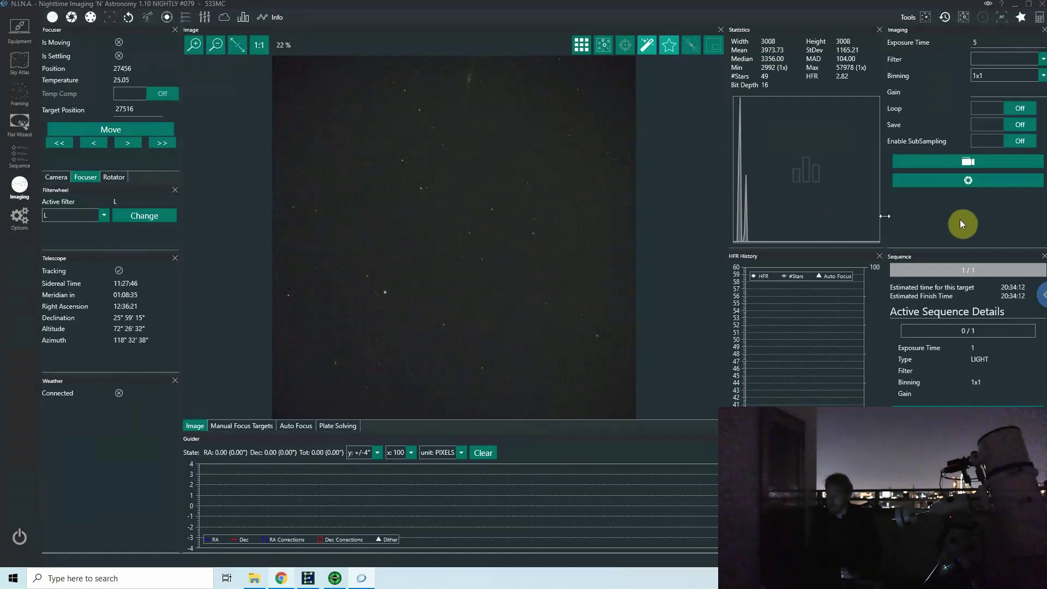
Capture a blue-tinted 5-second exposure (8 stars, HFR 3.07), zoom in, then fit to screen.
click(950, 185)
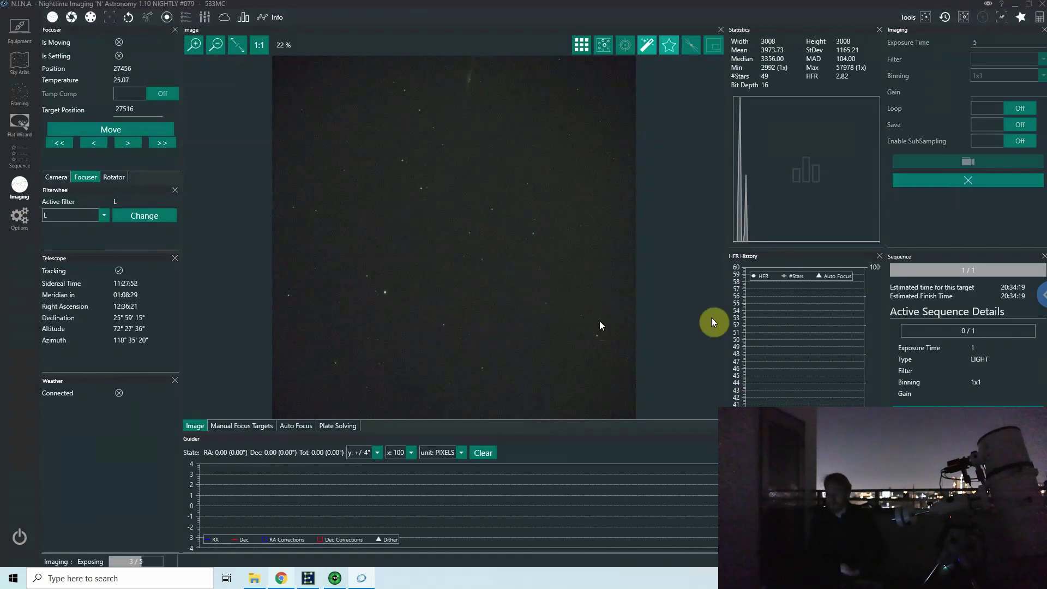
mouse_move(733, 318)
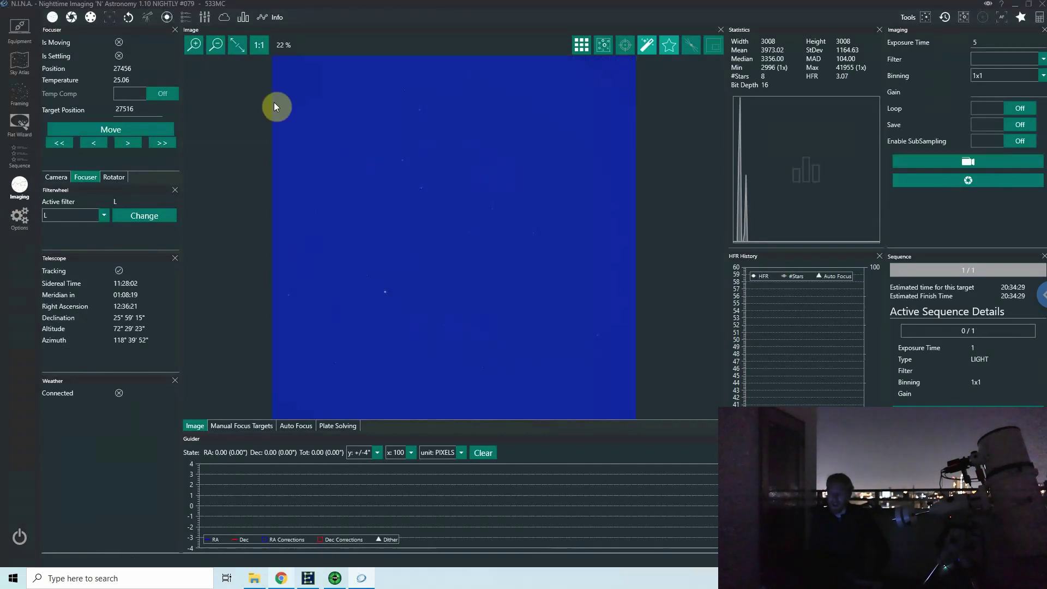
click(198, 47)
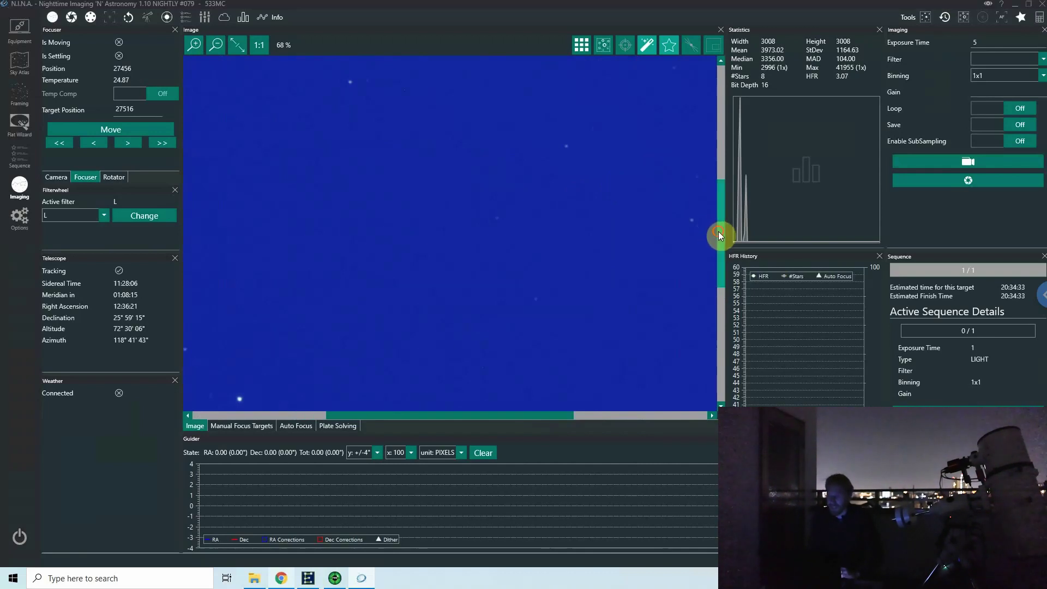
drag(718, 232, 705, 385)
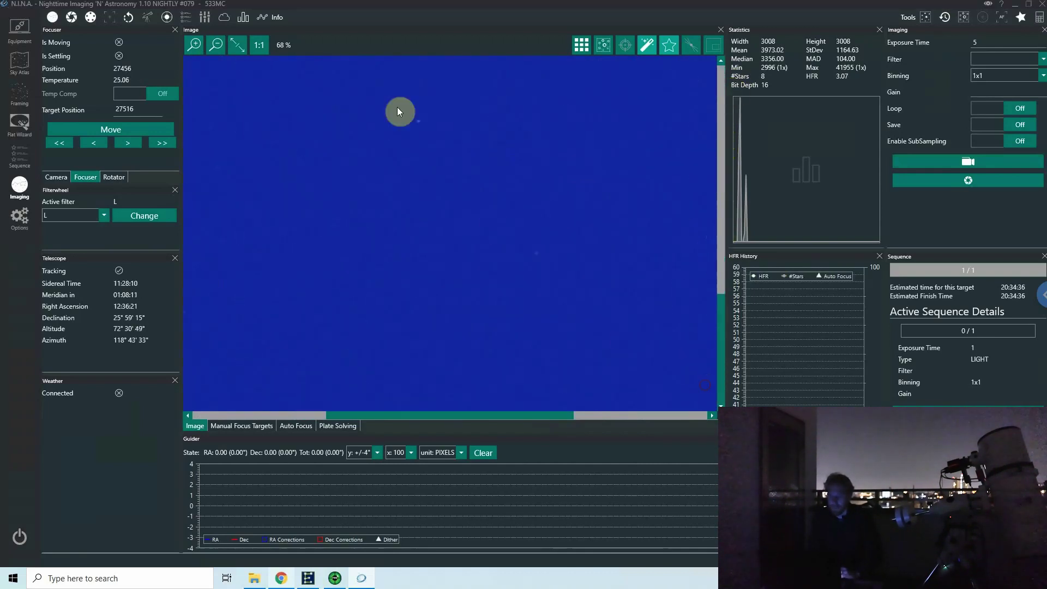
click(238, 46)
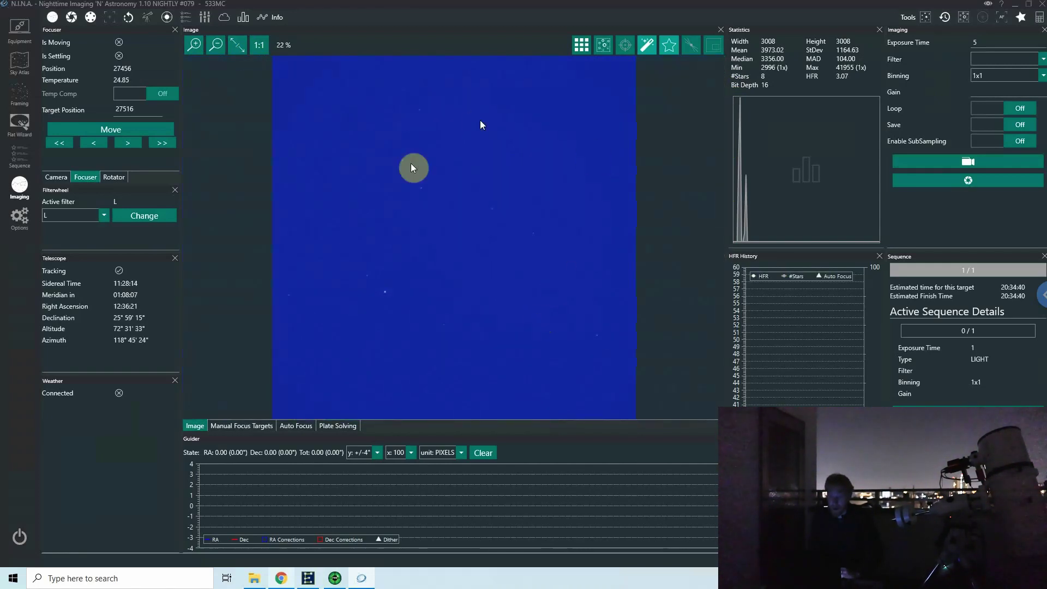
click(556, 33)
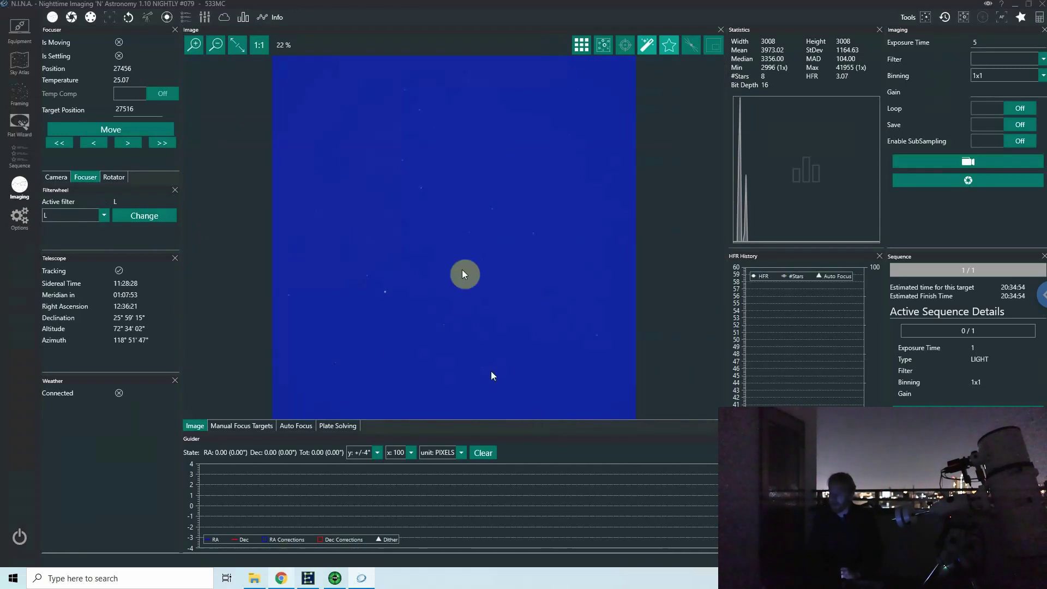
In the Imaging options, turn on Unlinked Stretch and Annotate Image and set Star Sensitivity to Highest.
click(19, 218)
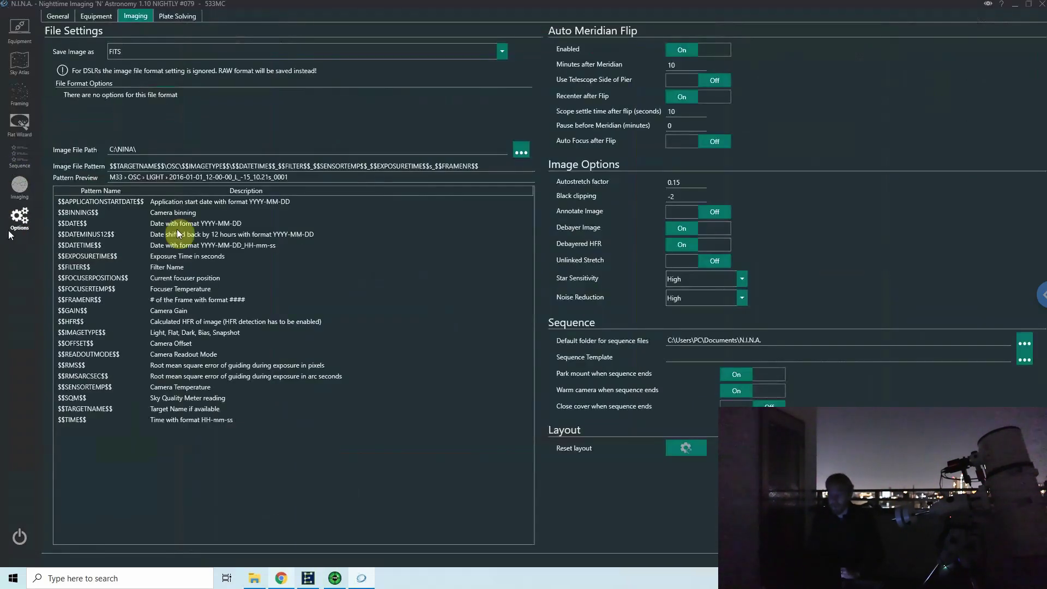
click(688, 261)
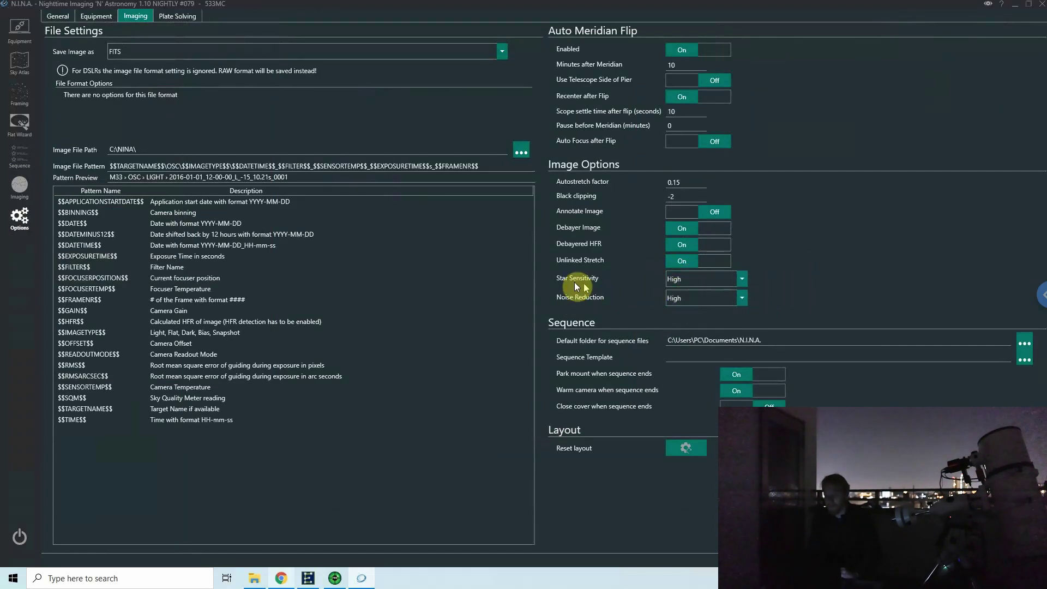
mouse_move(568, 281)
click(742, 281)
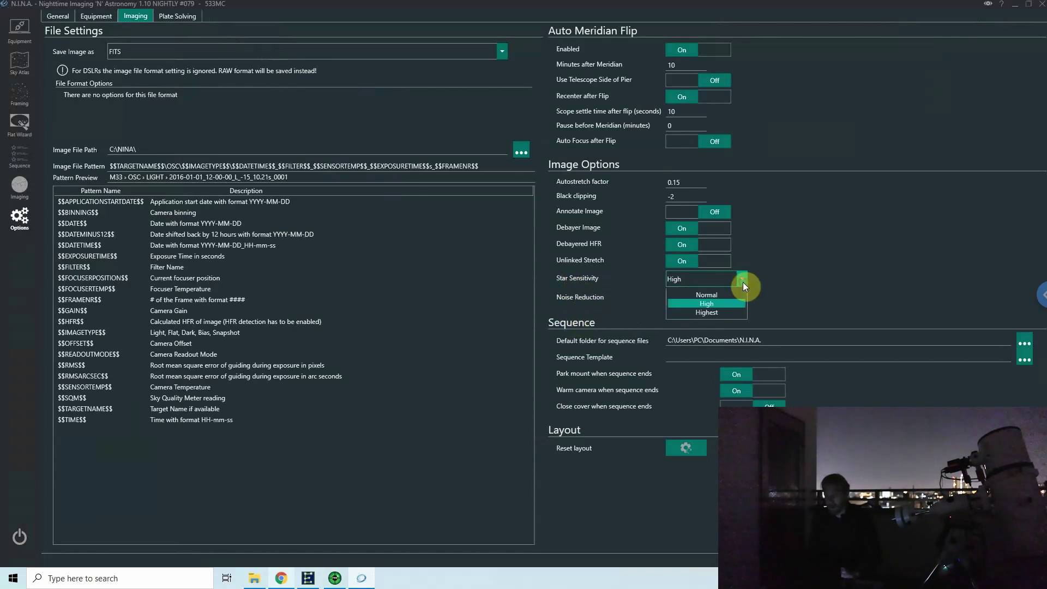
click(697, 312)
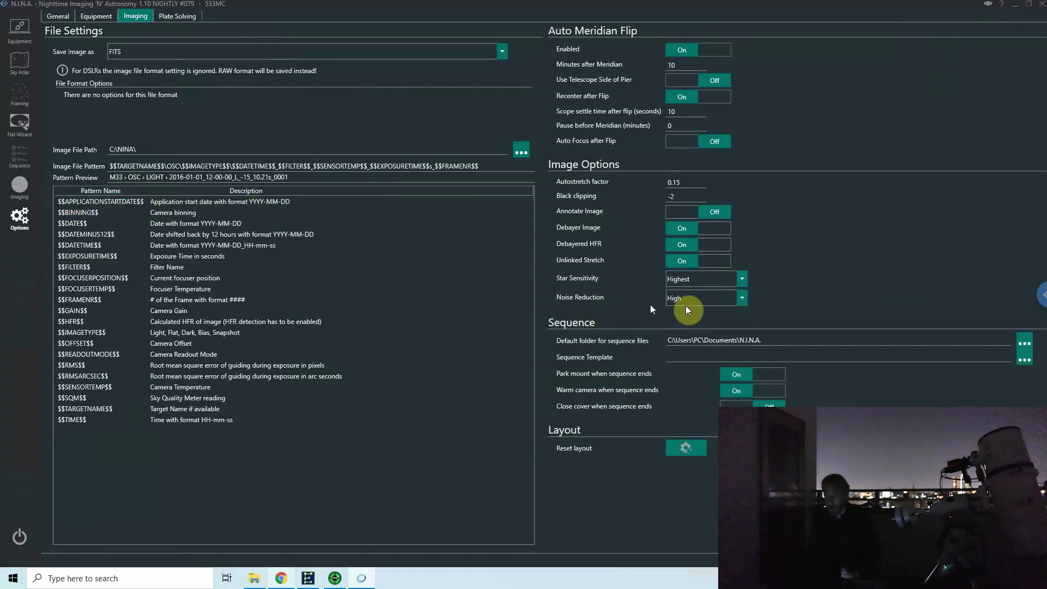
click(680, 217)
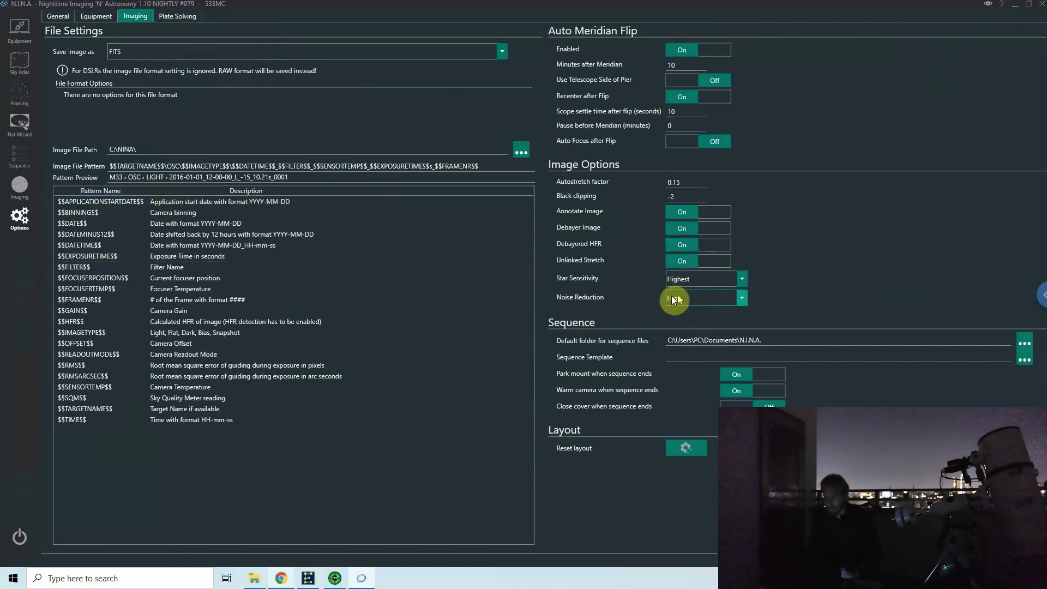
Take a new exposure detecting 52 stars at HFR 2.77, then zoom in on the HFR labels and back out.
click(20, 185)
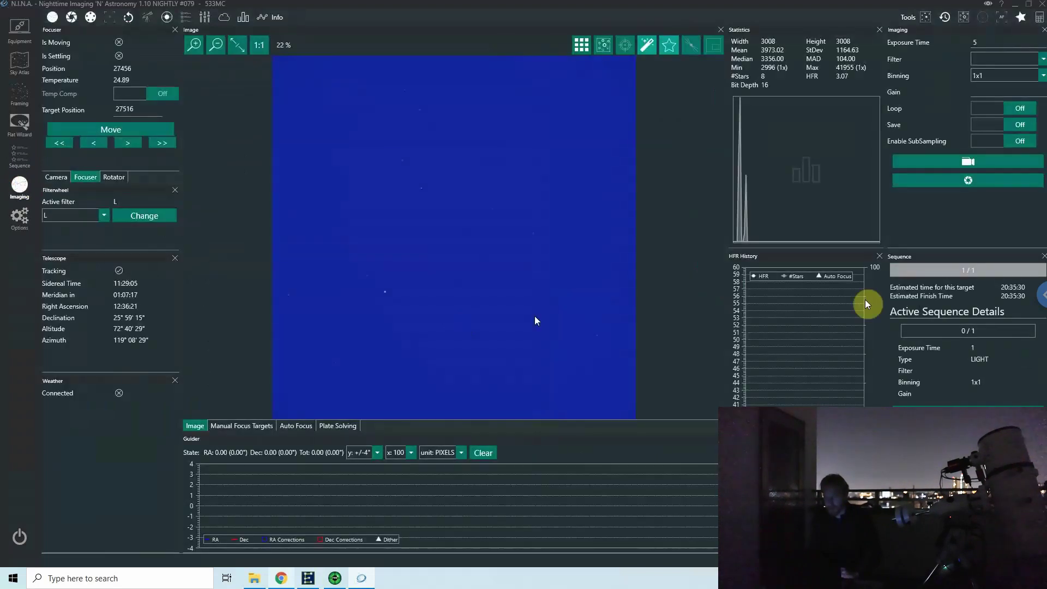
click(970, 185)
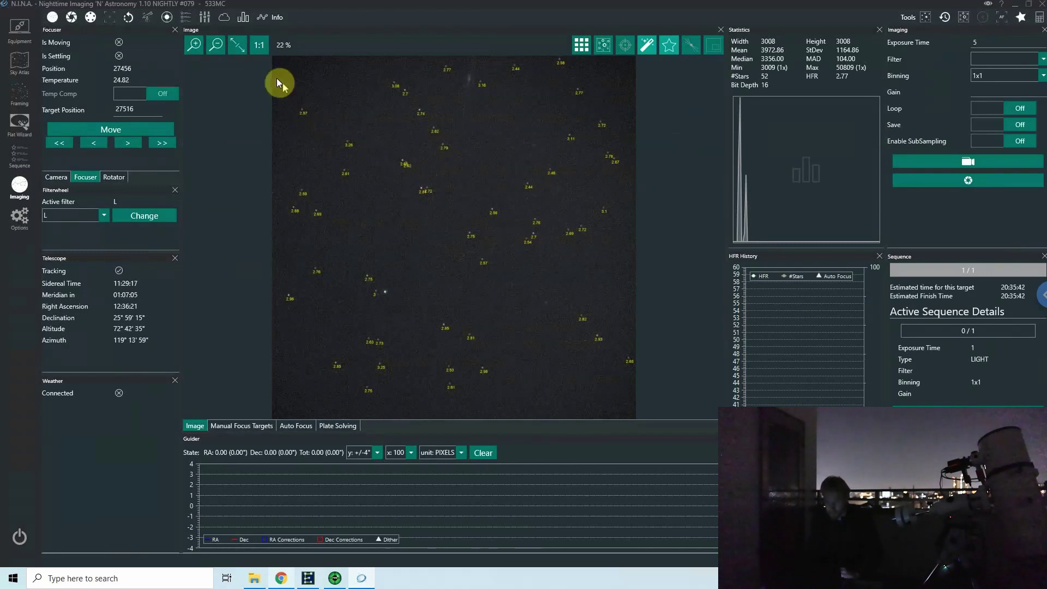
click(194, 43)
click(194, 43)
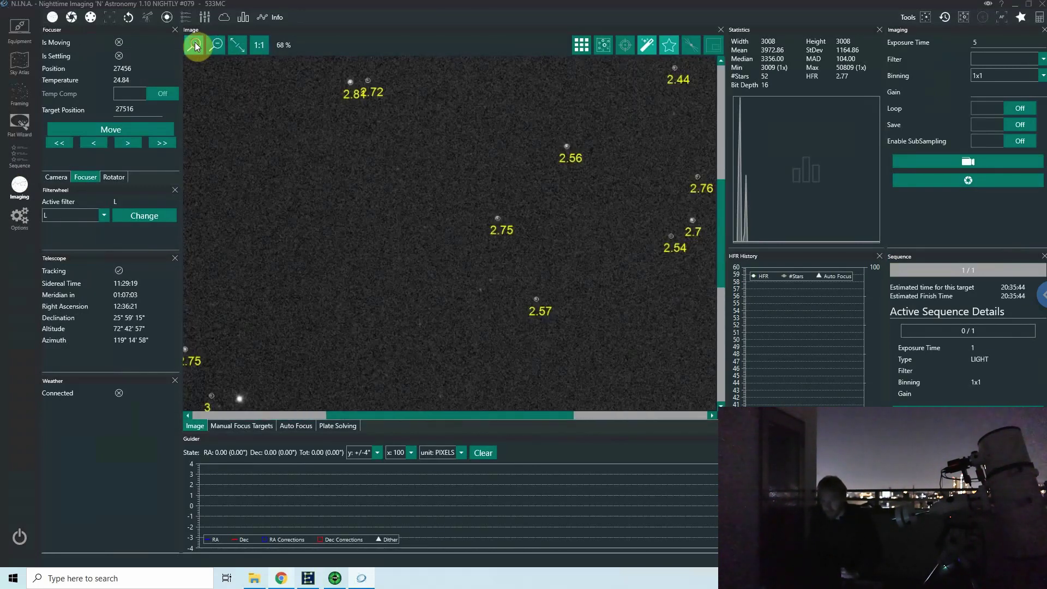
click(216, 45)
click(216, 45)
click(216, 45)
click(216, 45)
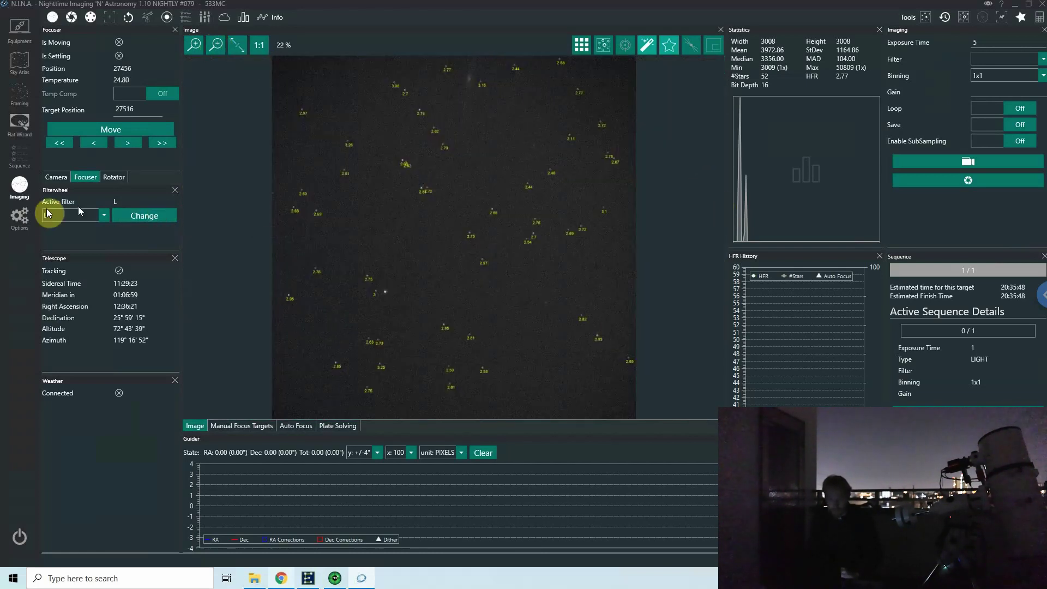
Set Star Sensitivity to Normal in the Imaging options.
click(19, 217)
click(719, 275)
click(684, 295)
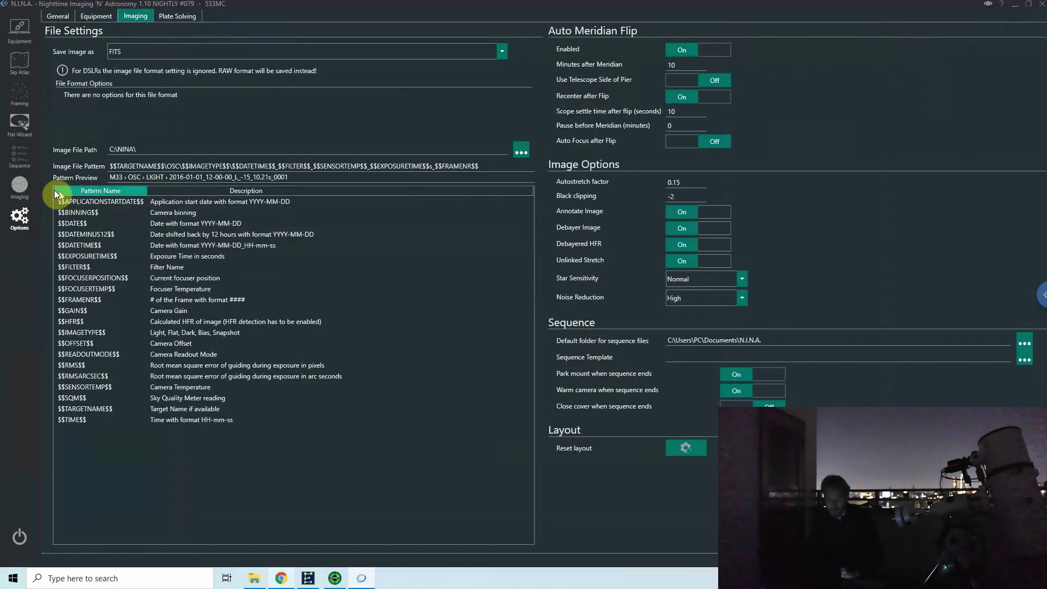
Capture a new exposure with Normal sensitivity, detecting 49 stars at HFR 2.88.
click(21, 185)
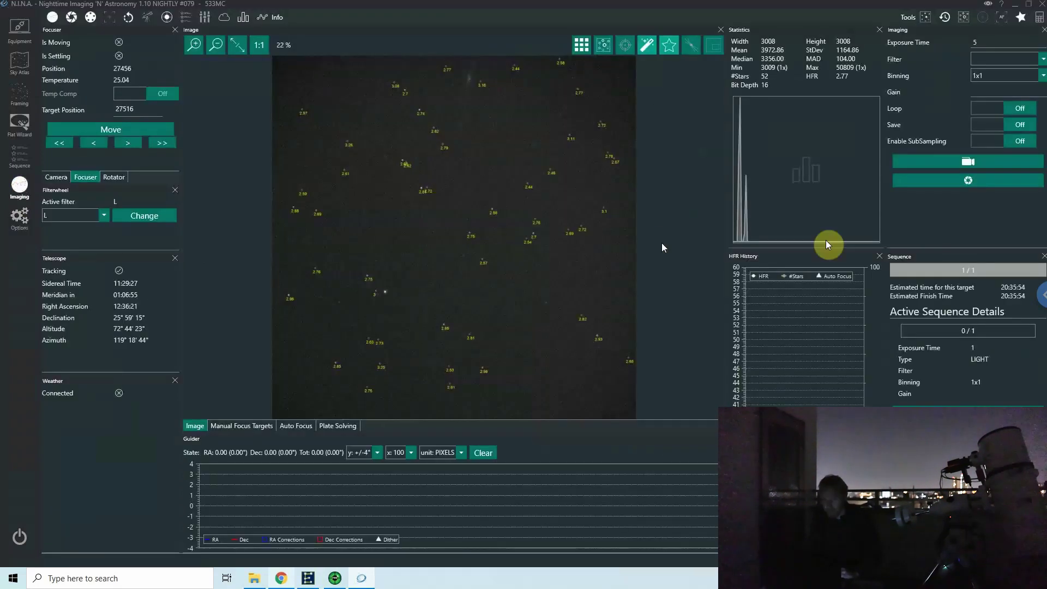
click(957, 183)
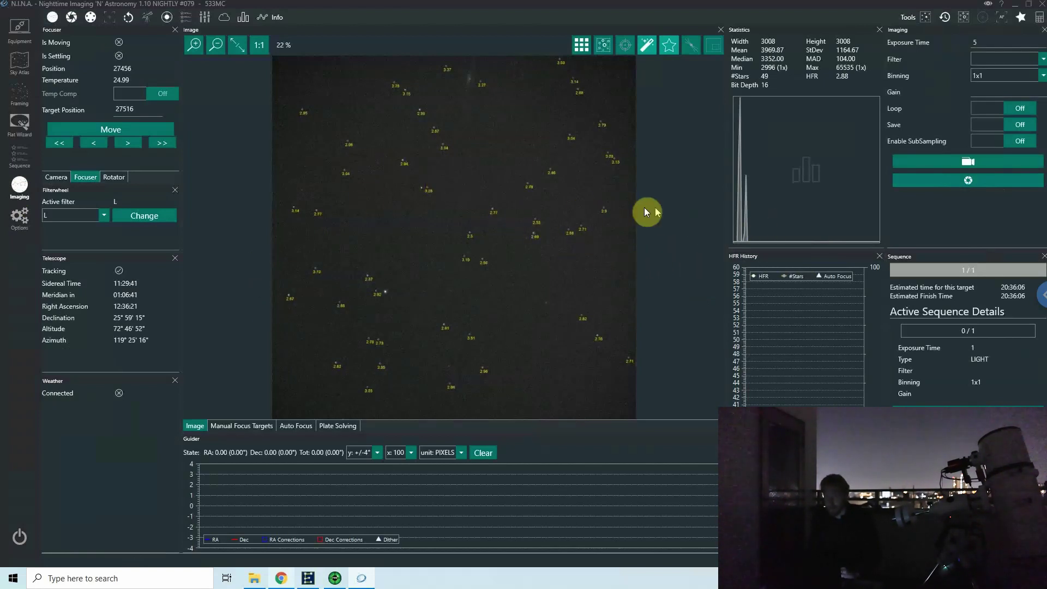
click(20, 215)
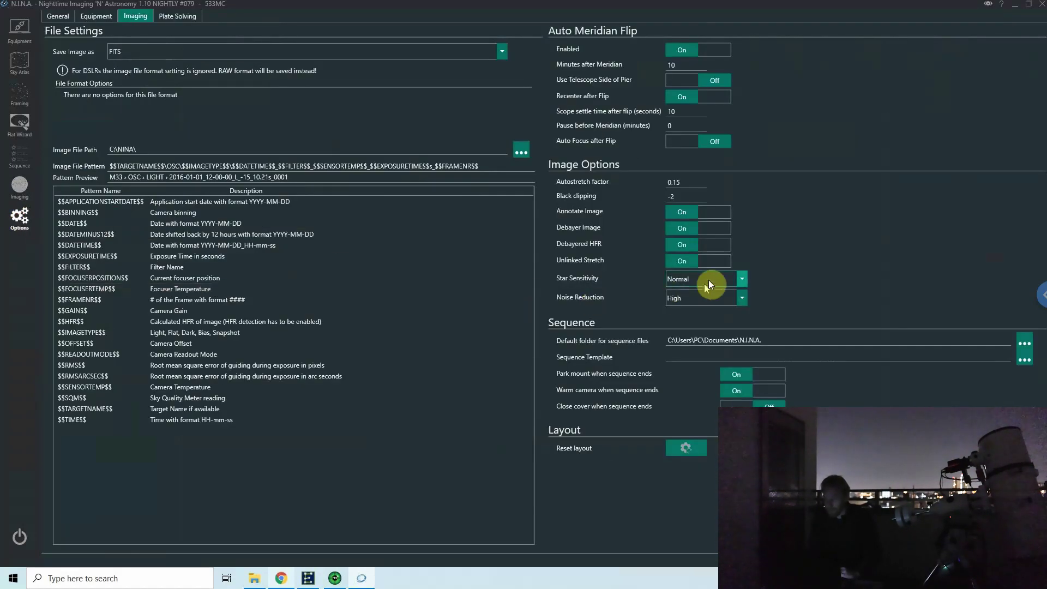
Set Noise Reduction to Normal and Star Sensitivity to Highest in the Image Options.
click(711, 279)
click(706, 306)
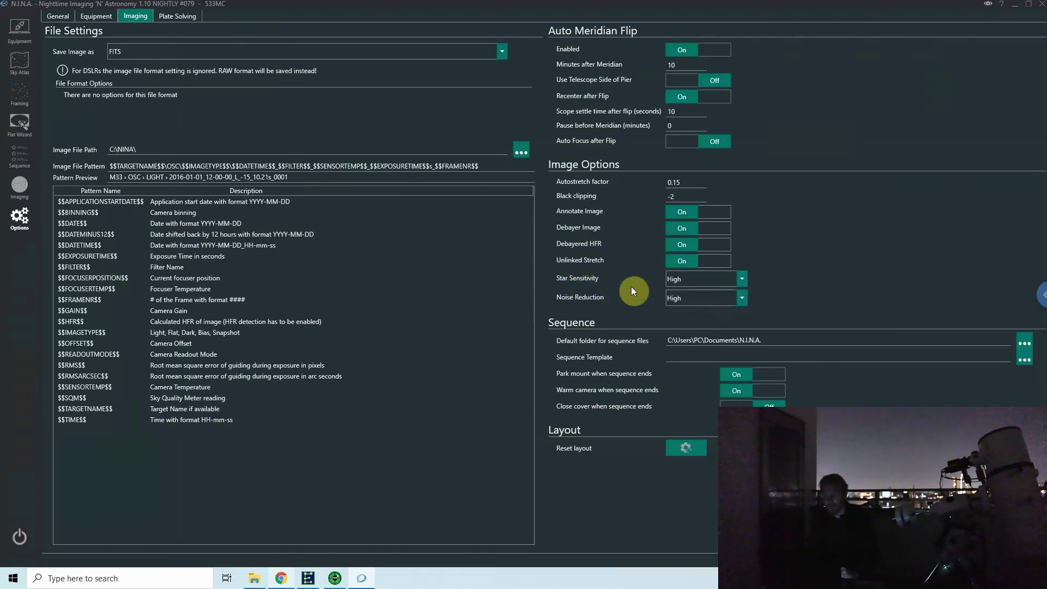
click(709, 301)
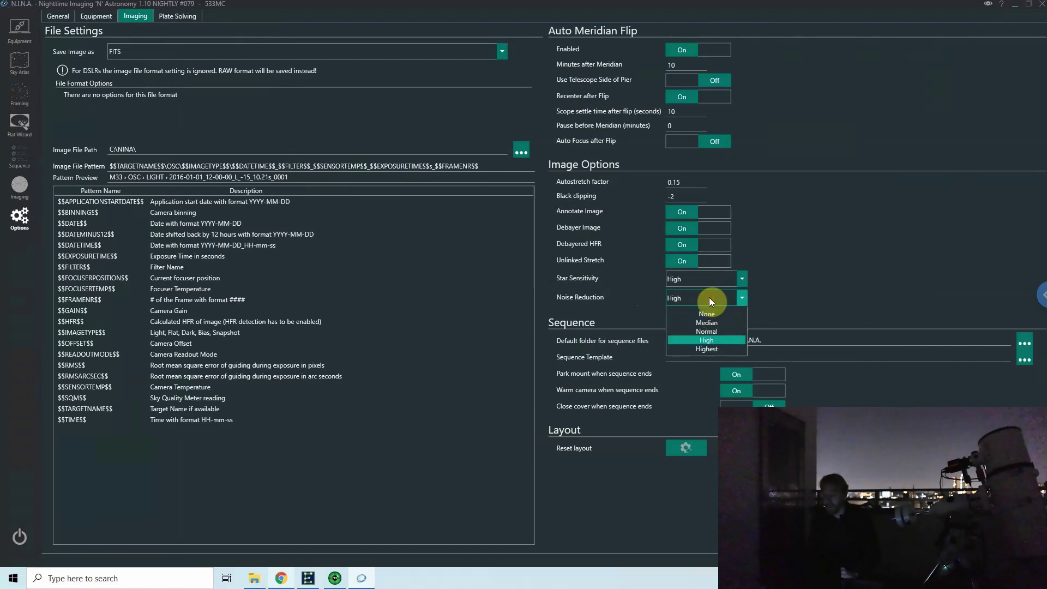
click(707, 333)
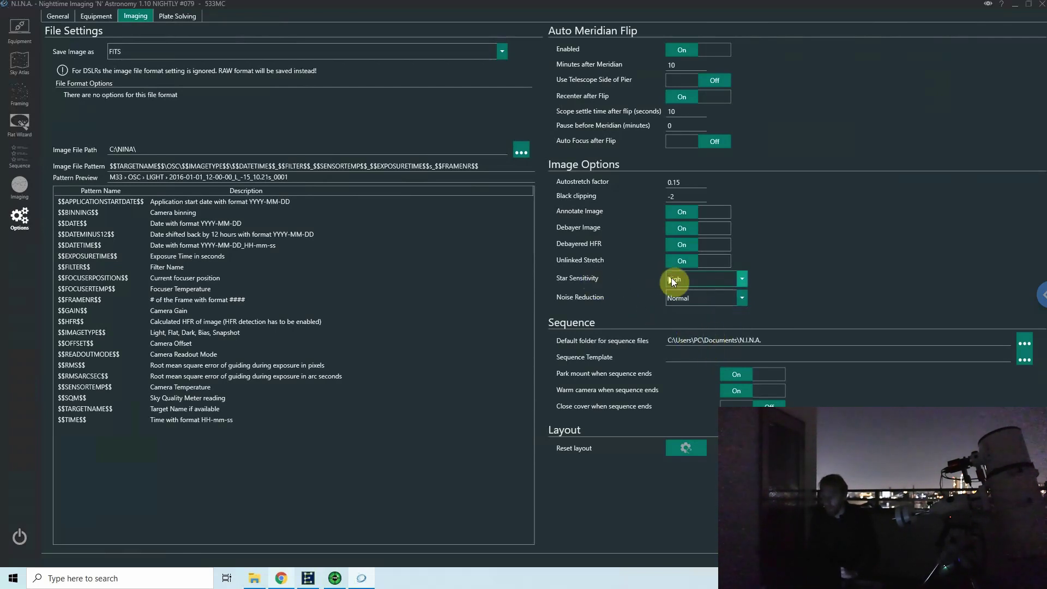
click(684, 283)
click(694, 310)
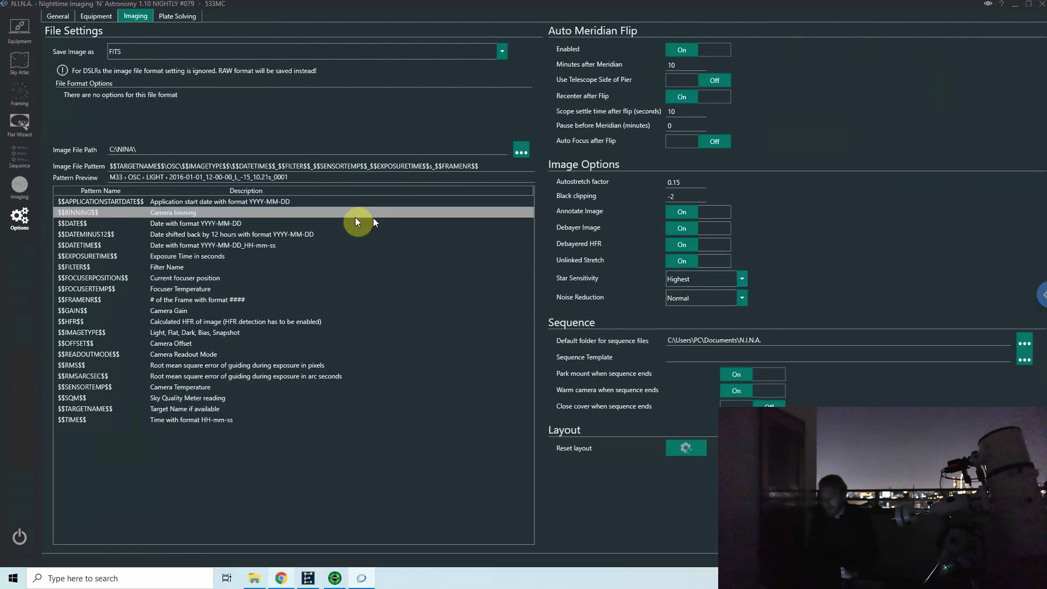
Take a new exposure, now detecting 48 stars at an improved HFR of 2.50.
click(19, 183)
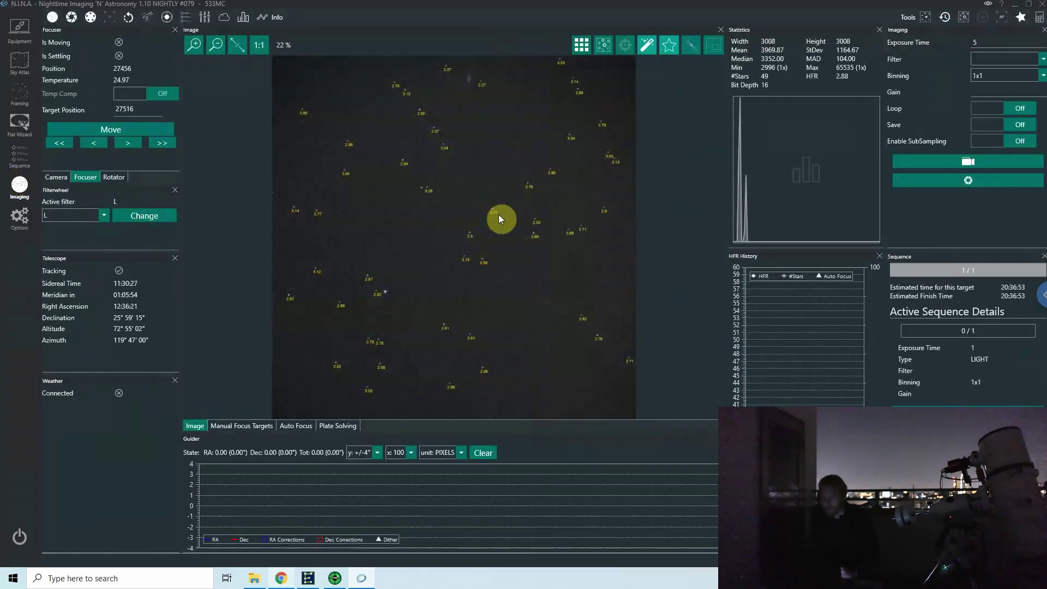
click(956, 184)
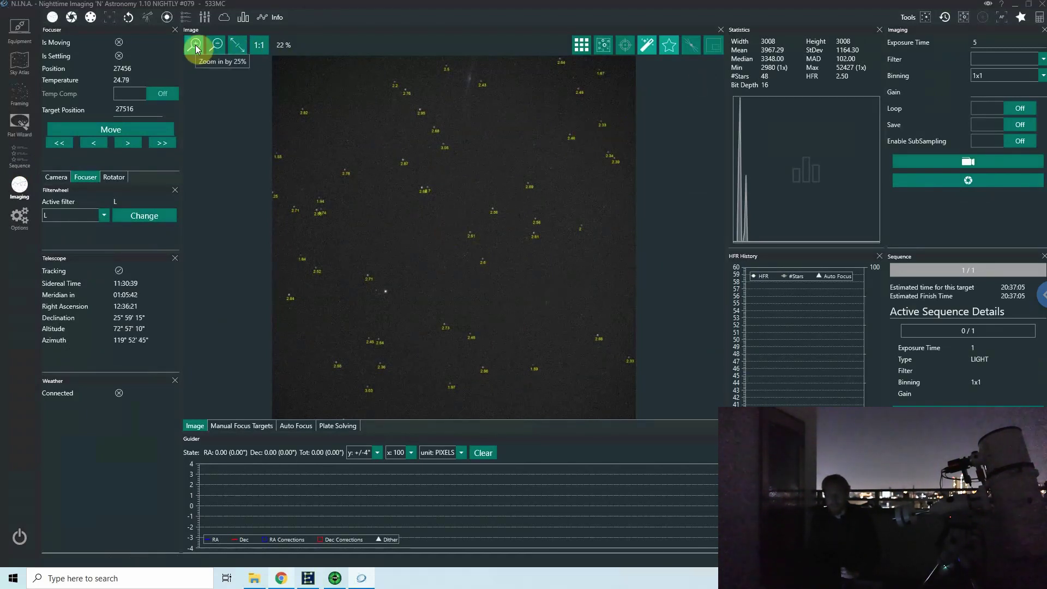
Set Star Sensitivity to High and Noise Reduction to High, after briefly trying Median.
click(20, 217)
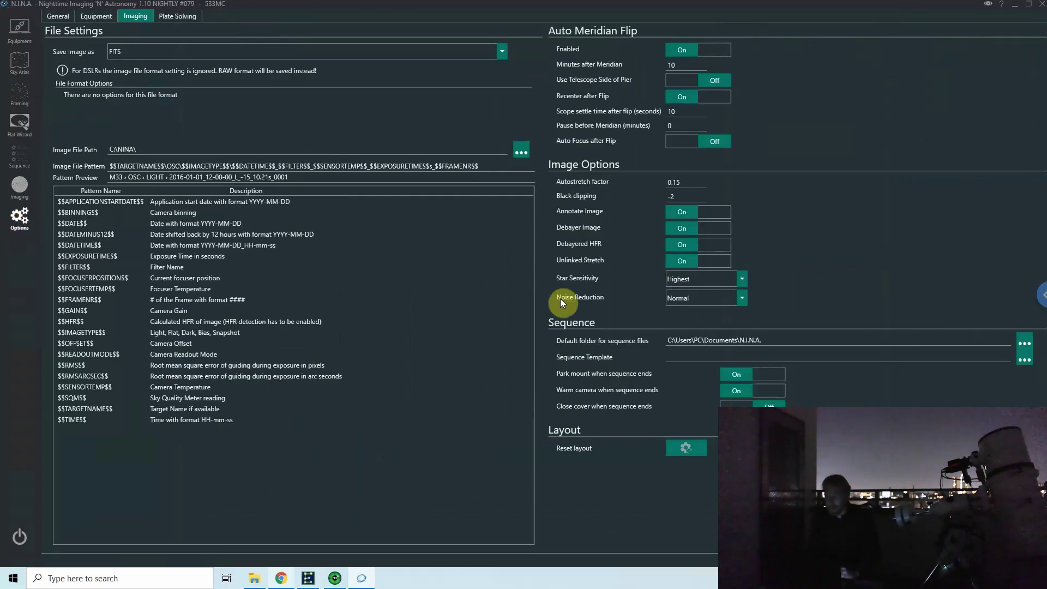
click(723, 283)
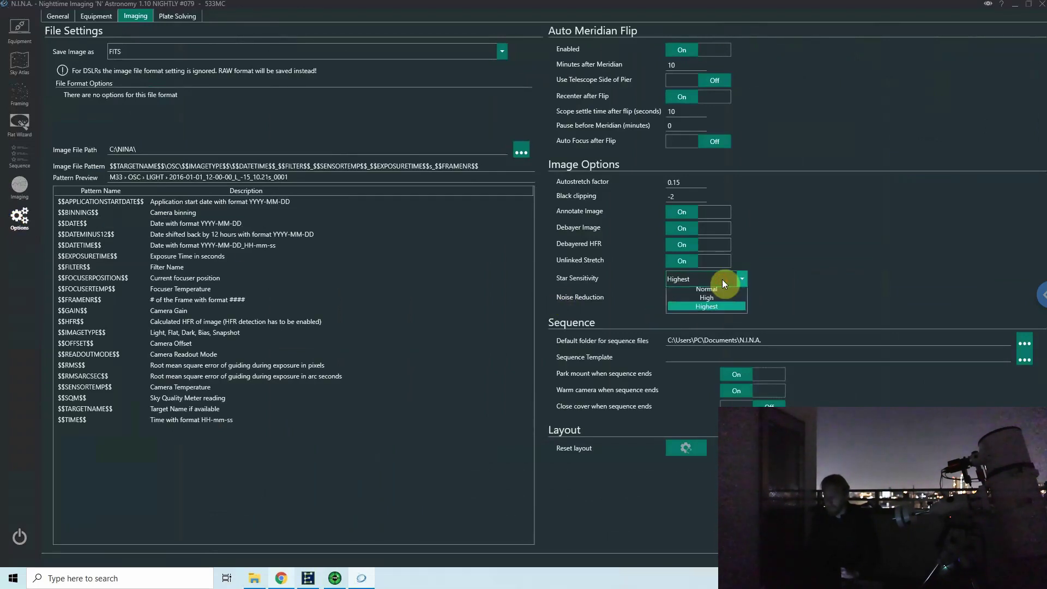
click(693, 302)
click(678, 300)
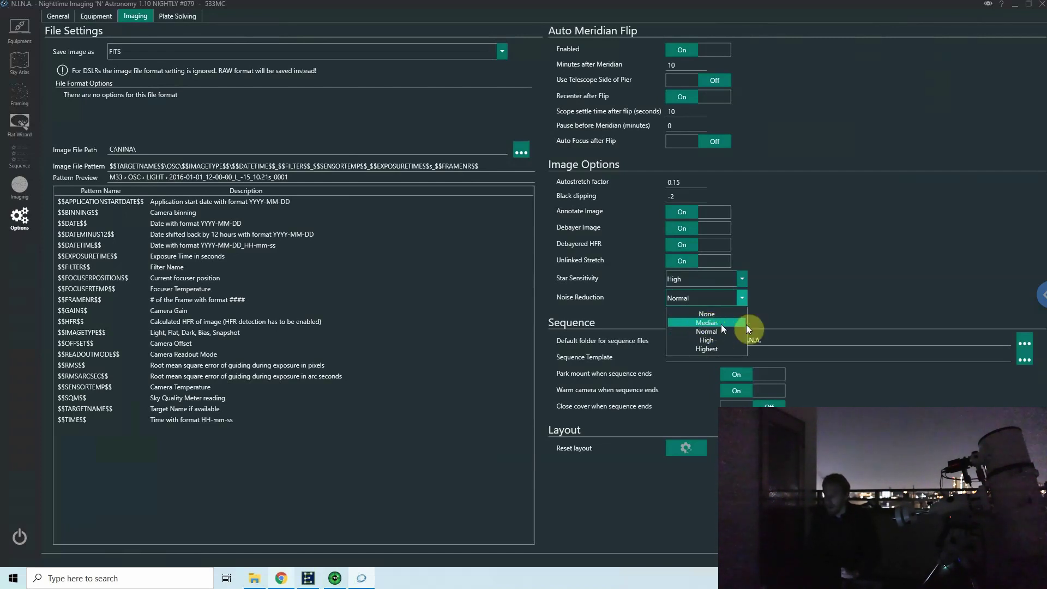
click(706, 322)
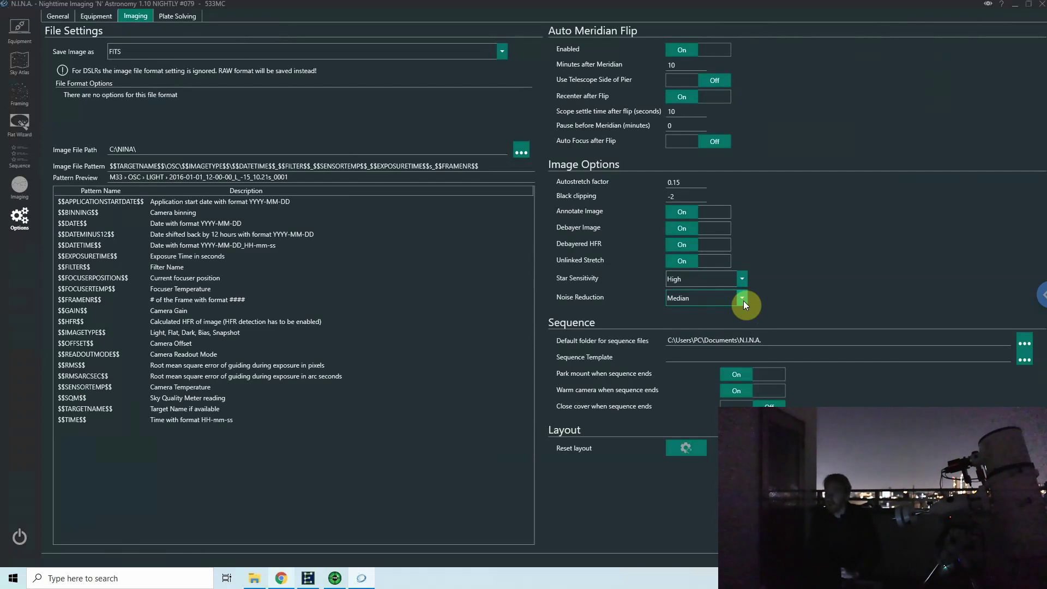
click(735, 300)
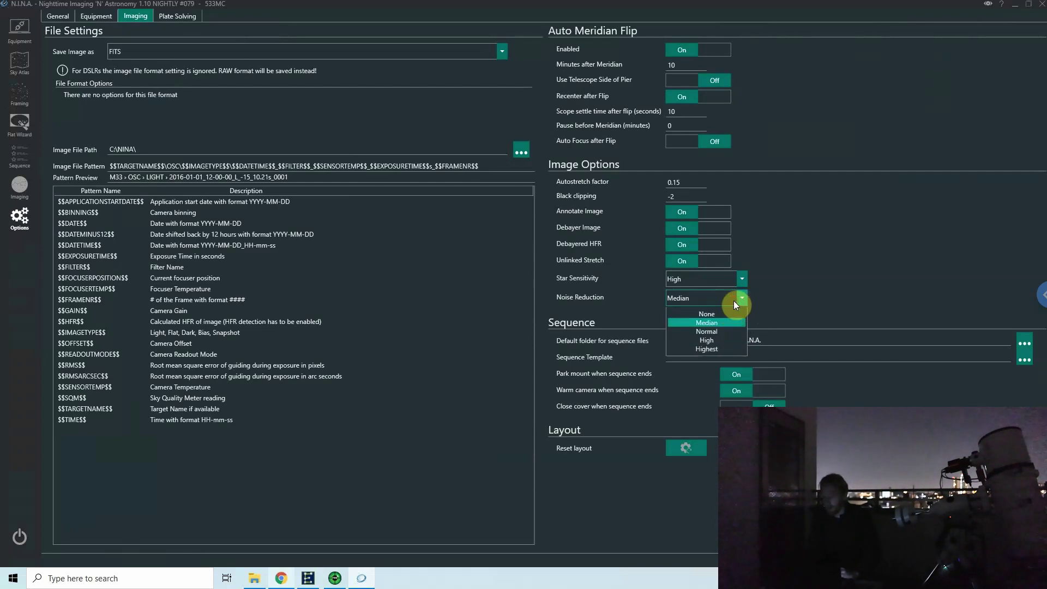
click(706, 340)
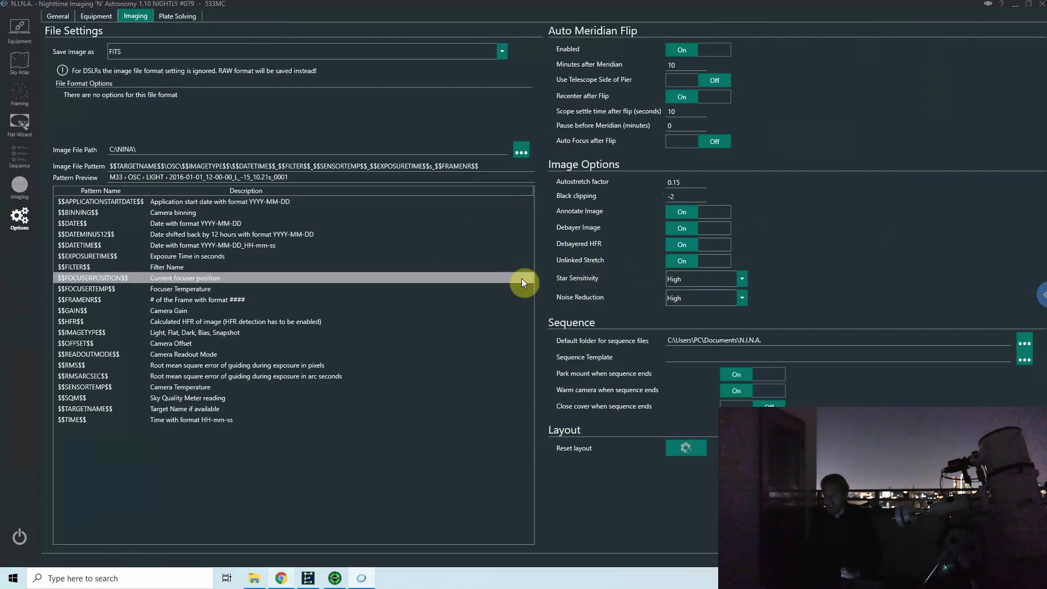
click(20, 188)
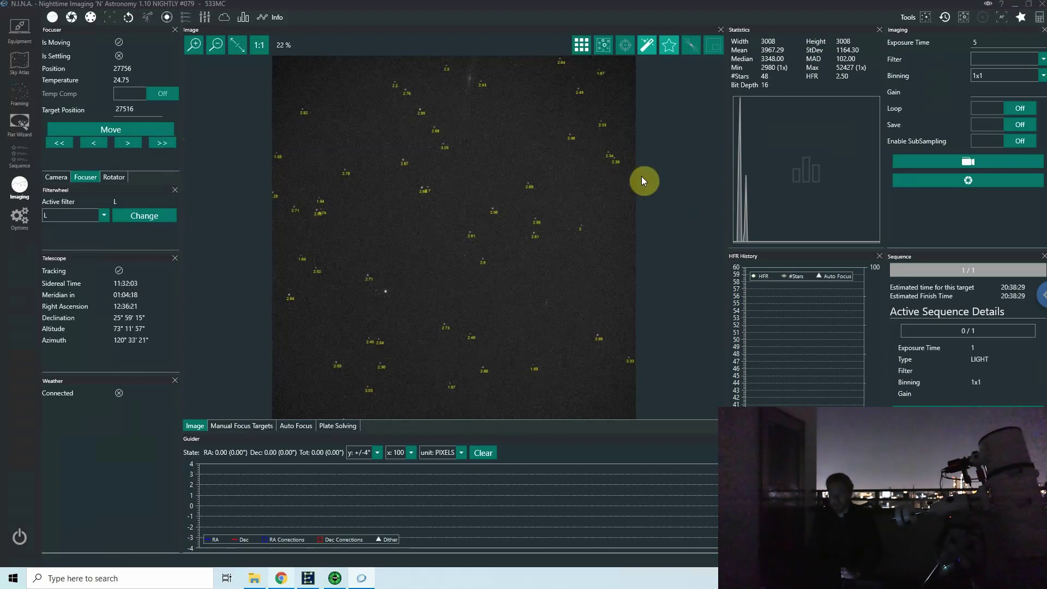
Capture a new frame of the defocused star field, finding only 16 stars, and zoom in to inspect them.
click(978, 180)
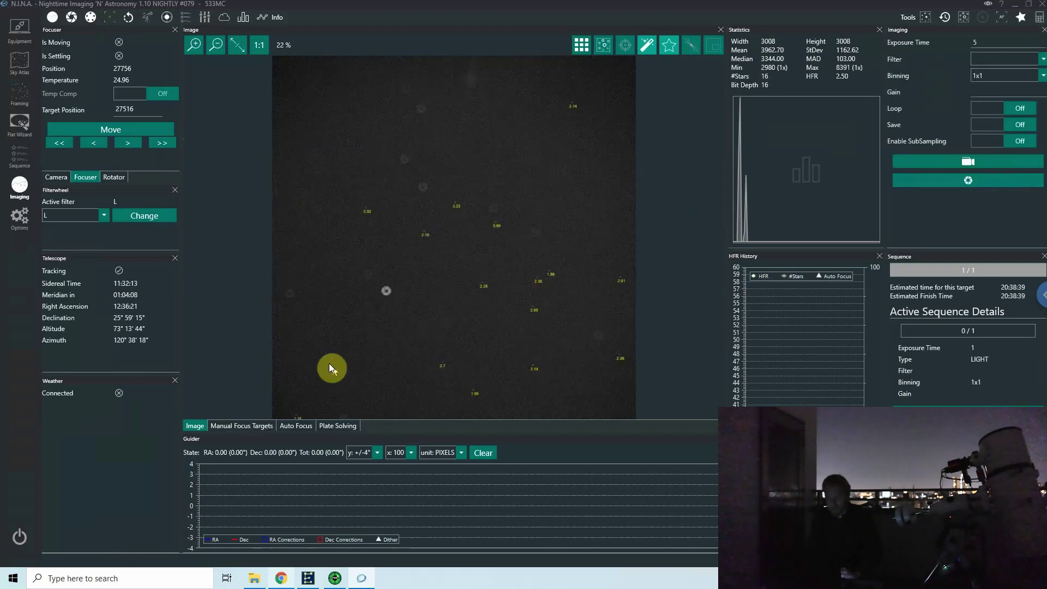
click(195, 48)
click(195, 48)
click(195, 48)
click(195, 48)
click(195, 48)
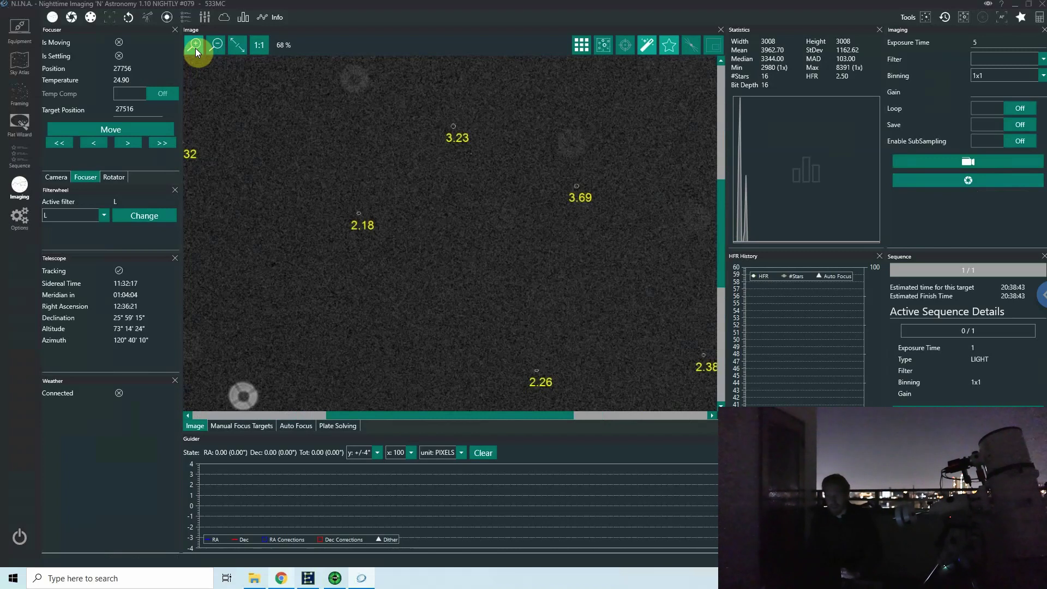
click(216, 48)
click(216, 48)
click(216, 48)
click(217, 48)
click(217, 48)
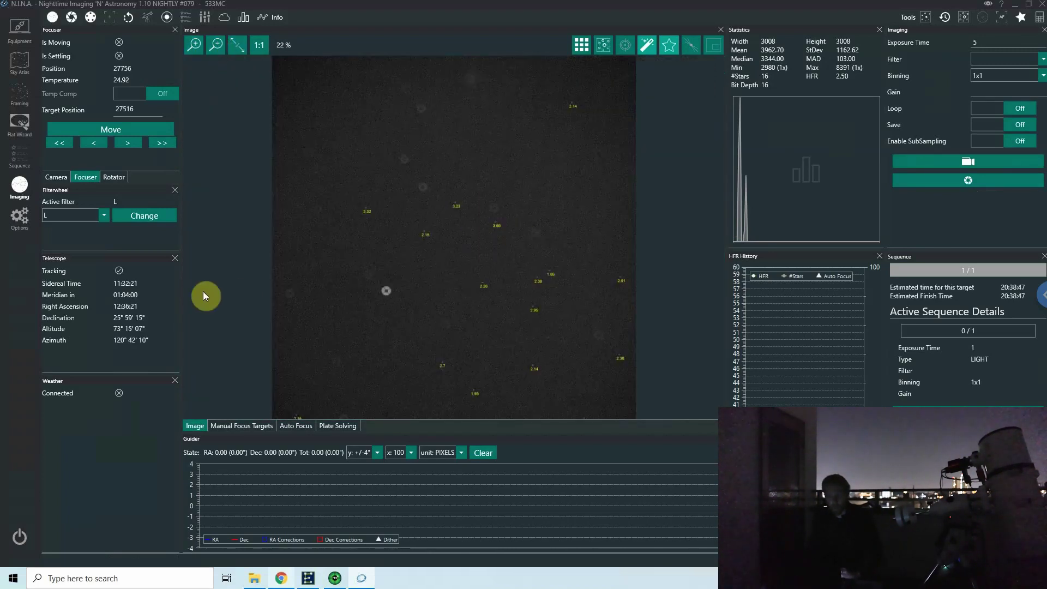
click(20, 217)
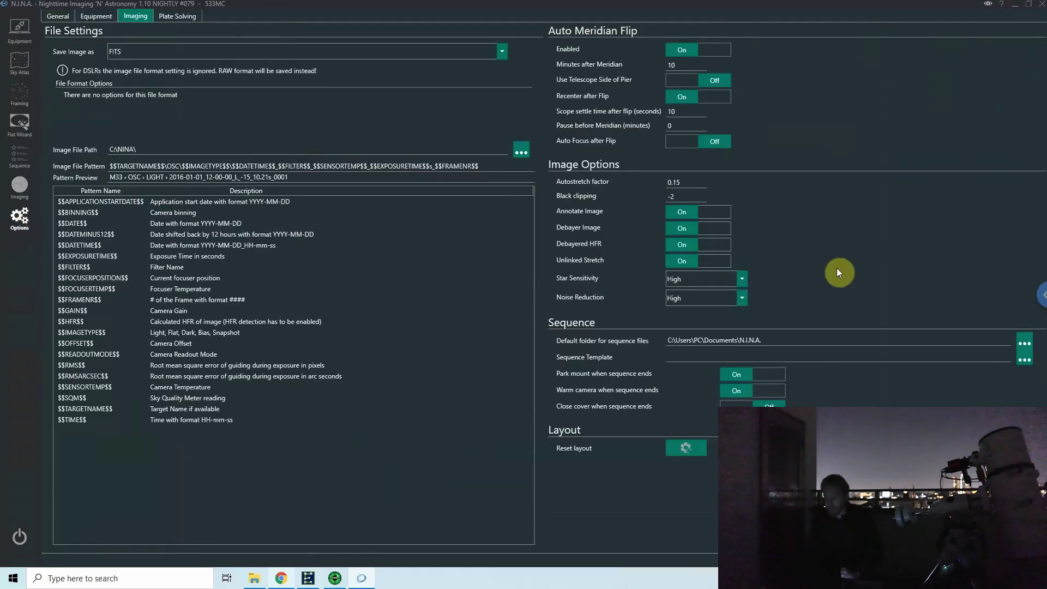
Change black clipping to -1.5 and noise reduction to Normal, keeping star sensitivity at High.
key(BackSpace)
text(1.)
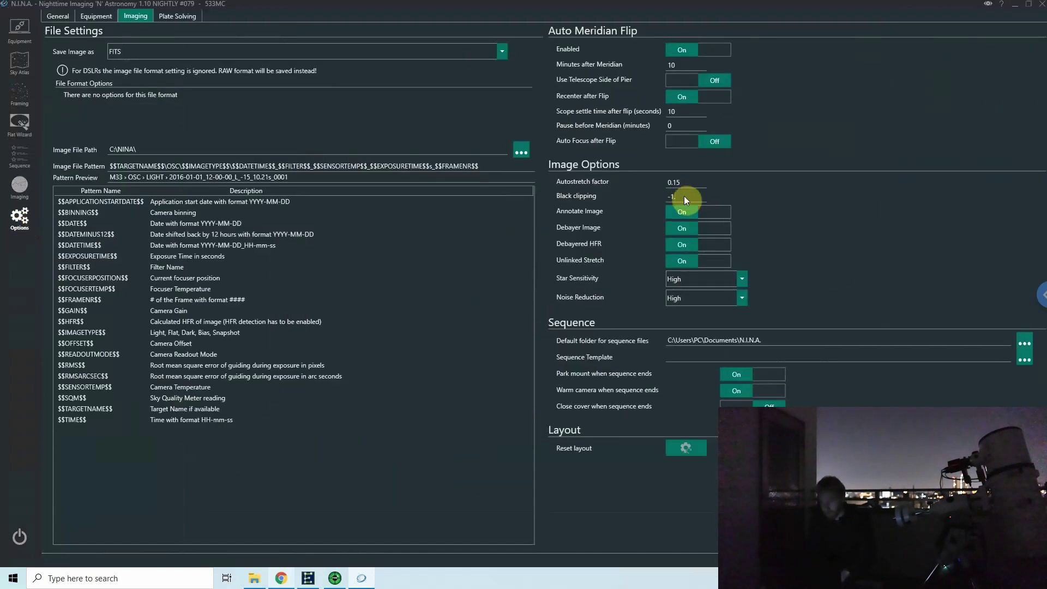
text(5)
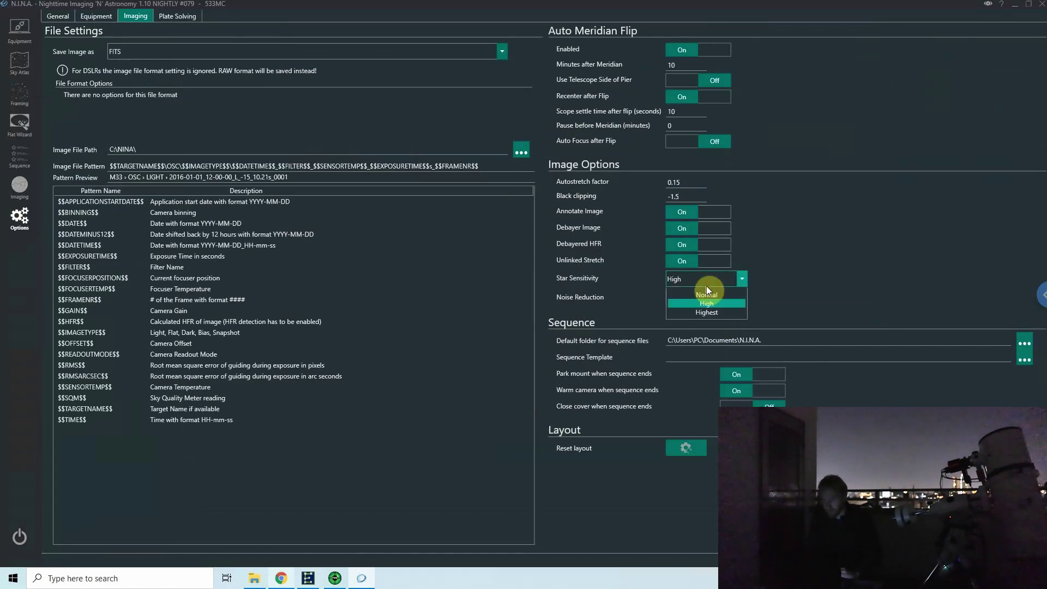
click(709, 291)
click(708, 304)
click(689, 300)
click(684, 331)
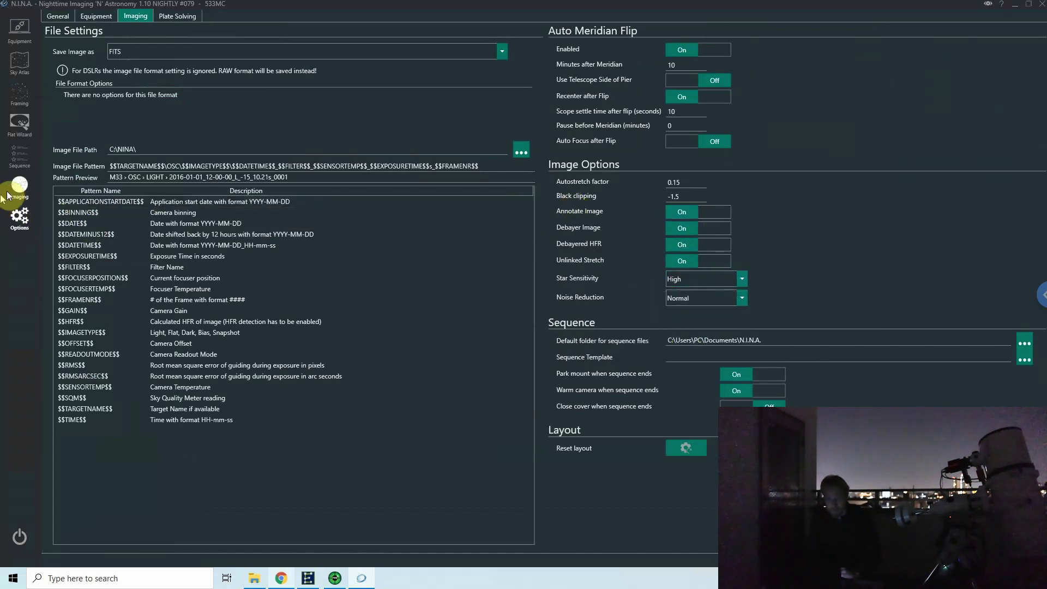
Take a new exposure with the updated settings, now detecting 20 stars.
click(19, 186)
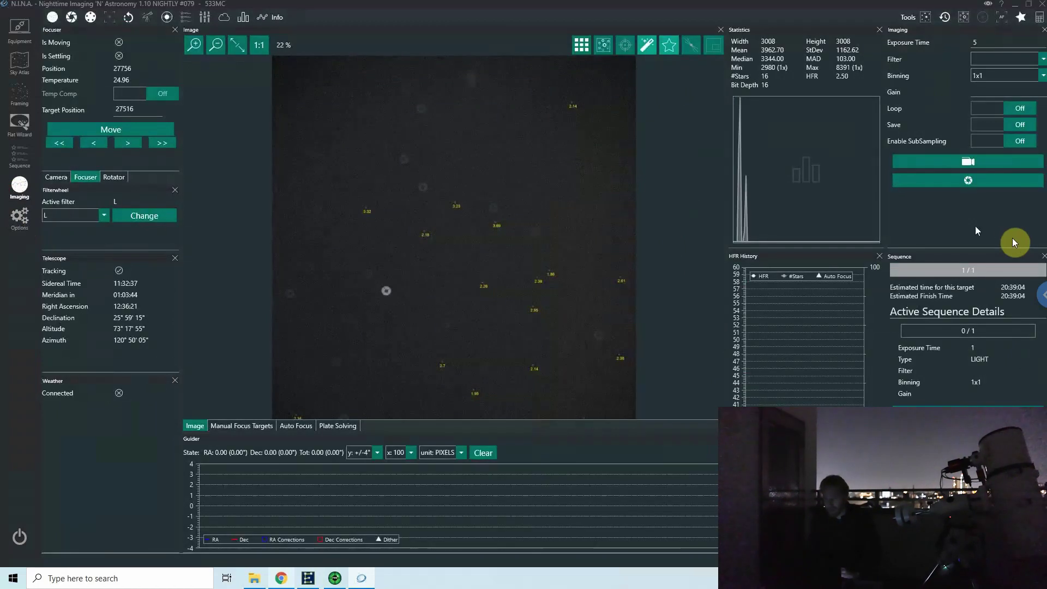
click(947, 180)
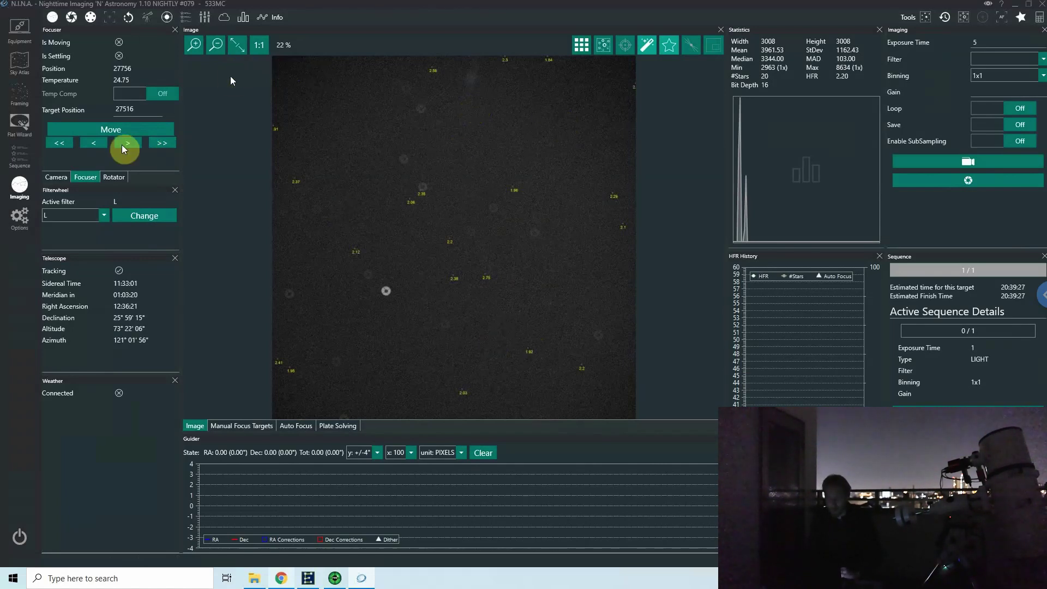
click(19, 218)
Set black clipping to -2.8 and noise reduction to Highest, then go back to the imaging view.
click(743, 278)
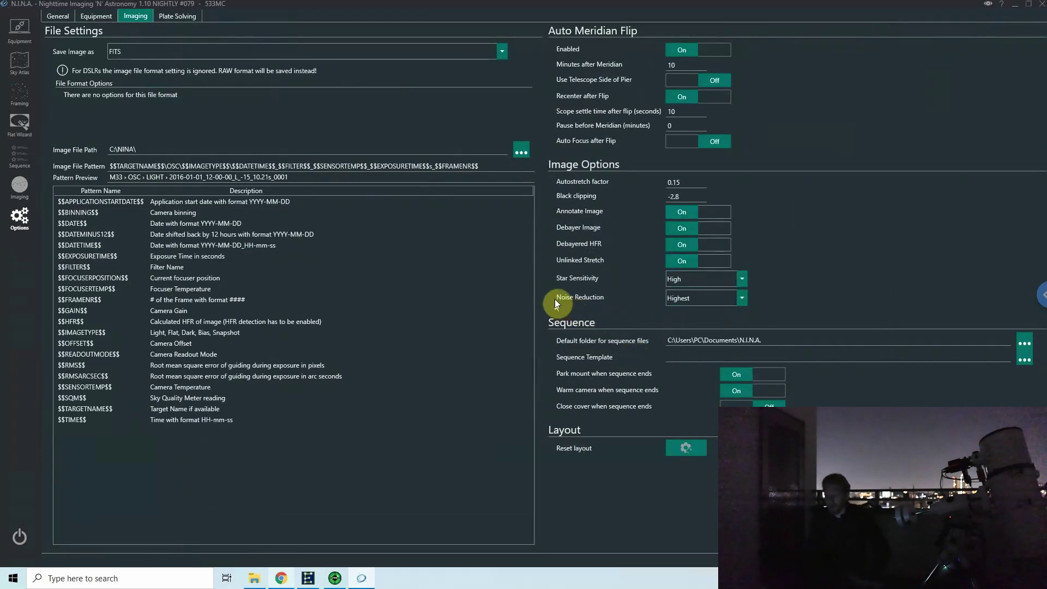
mouse_move(583, 300)
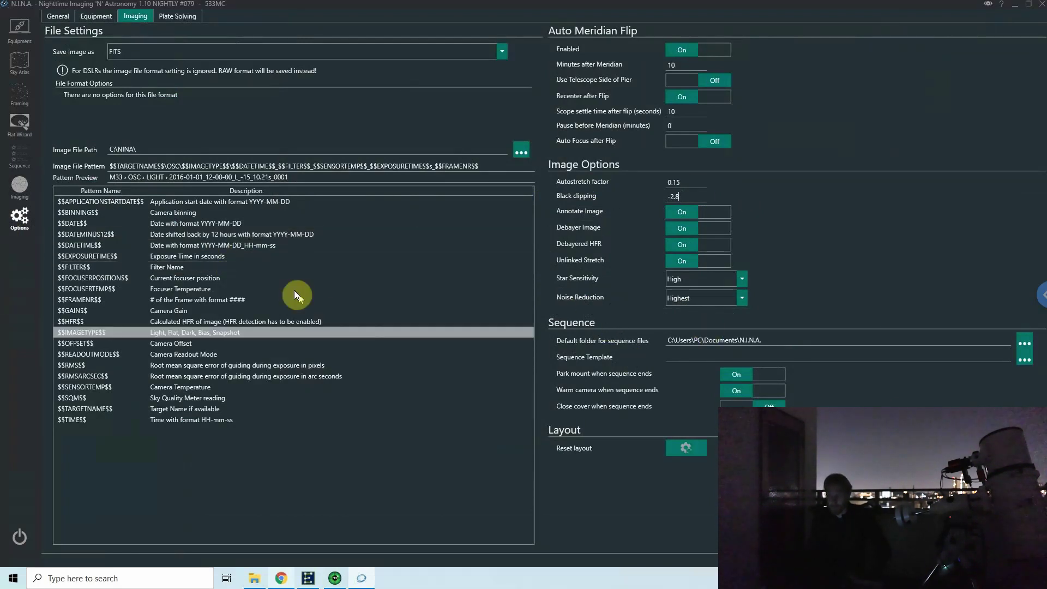
click(17, 188)
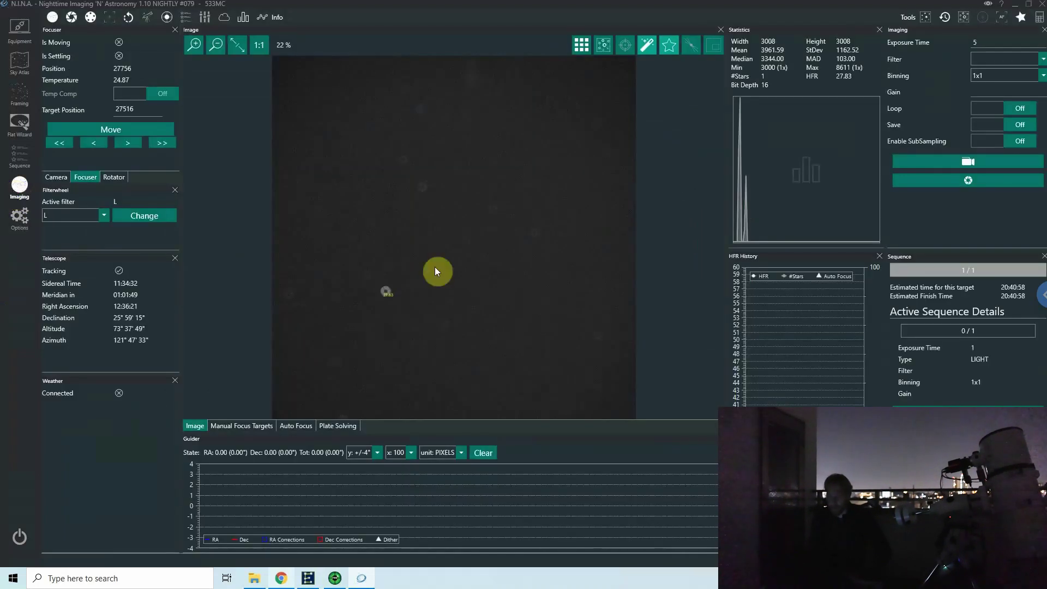
Zoom in on the lone out-of-focus star at HFR 27.83, then return to the Options page.
click(194, 51)
click(194, 51)
click(194, 51)
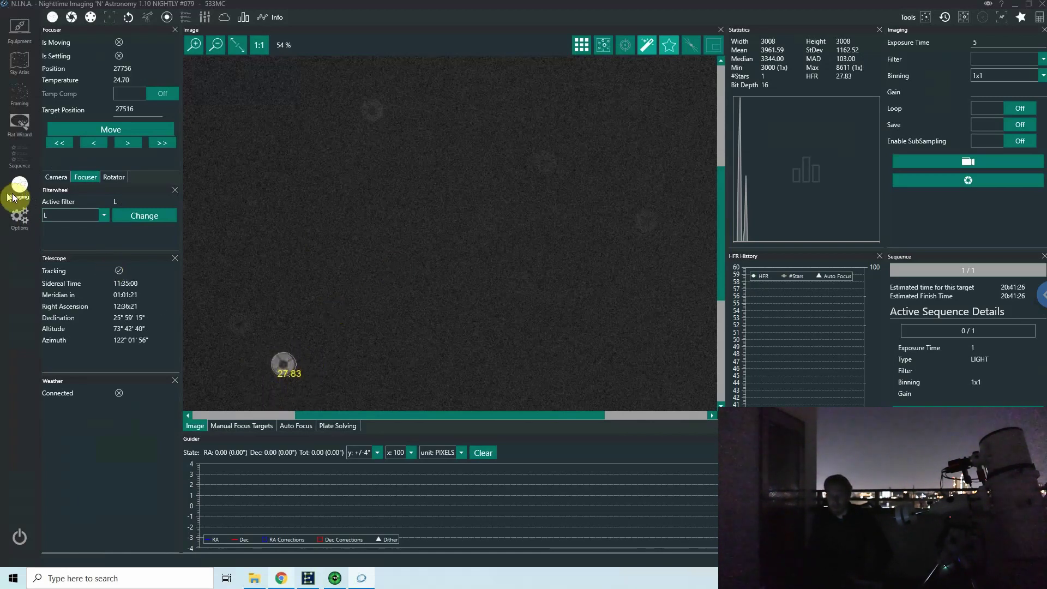
click(18, 220)
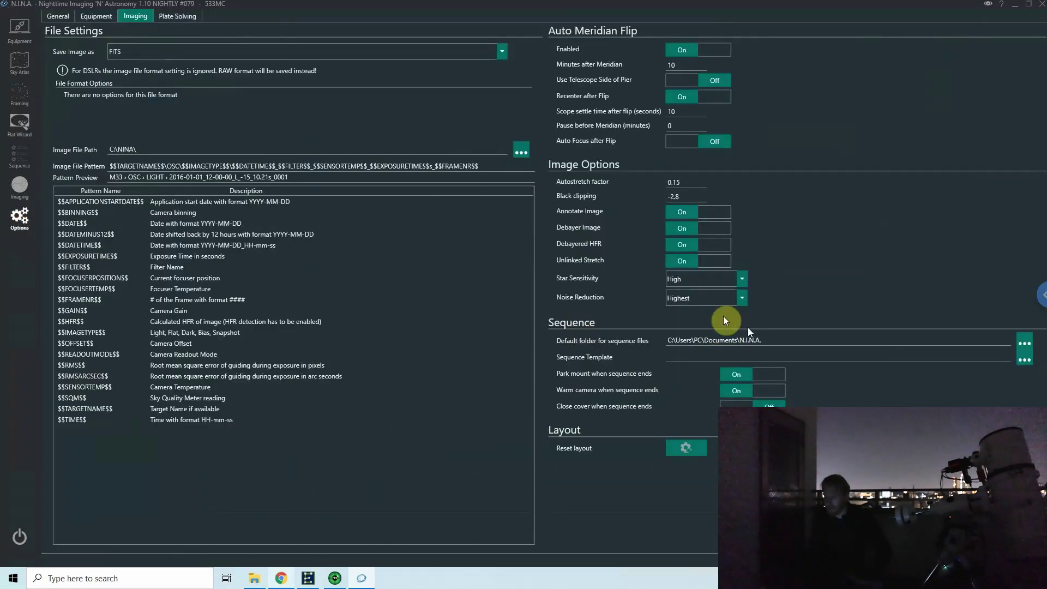
Set the Noise Reduction dropdown to High instead of Highest.
click(708, 305)
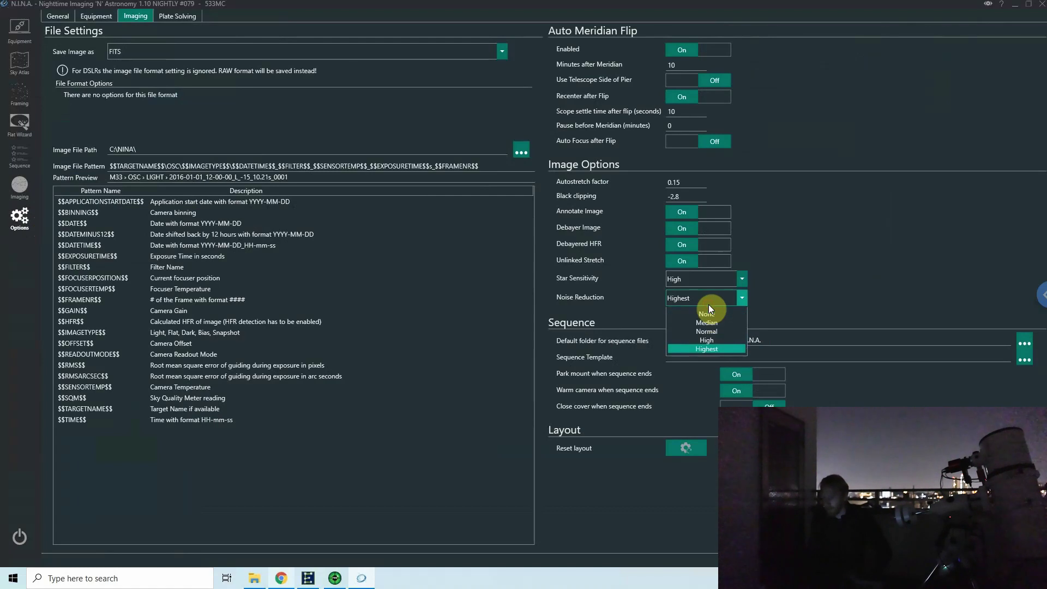
click(701, 339)
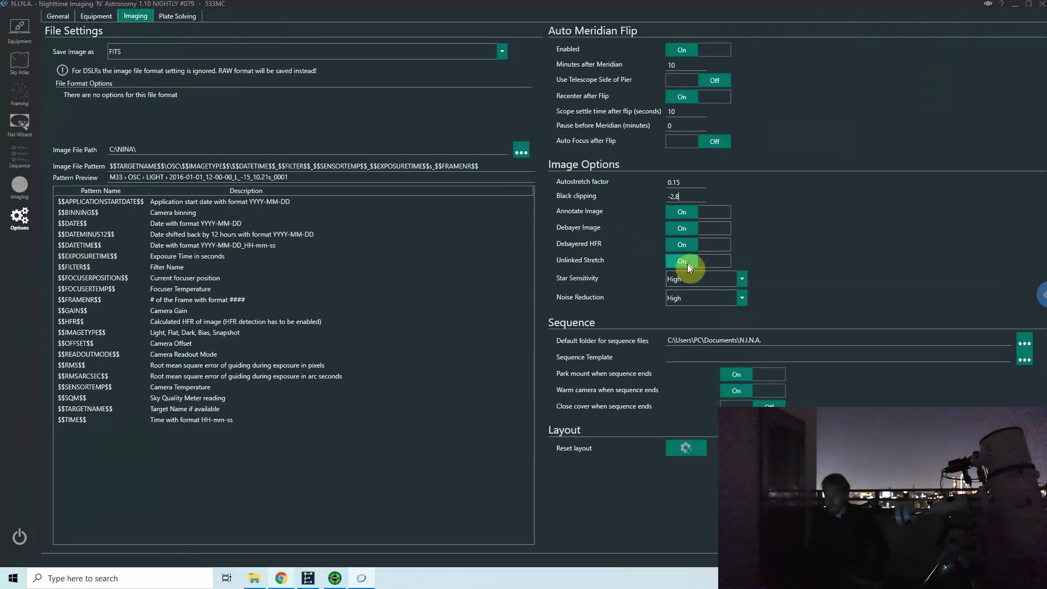
Switch the Annotate Image setting to Off.
click(708, 212)
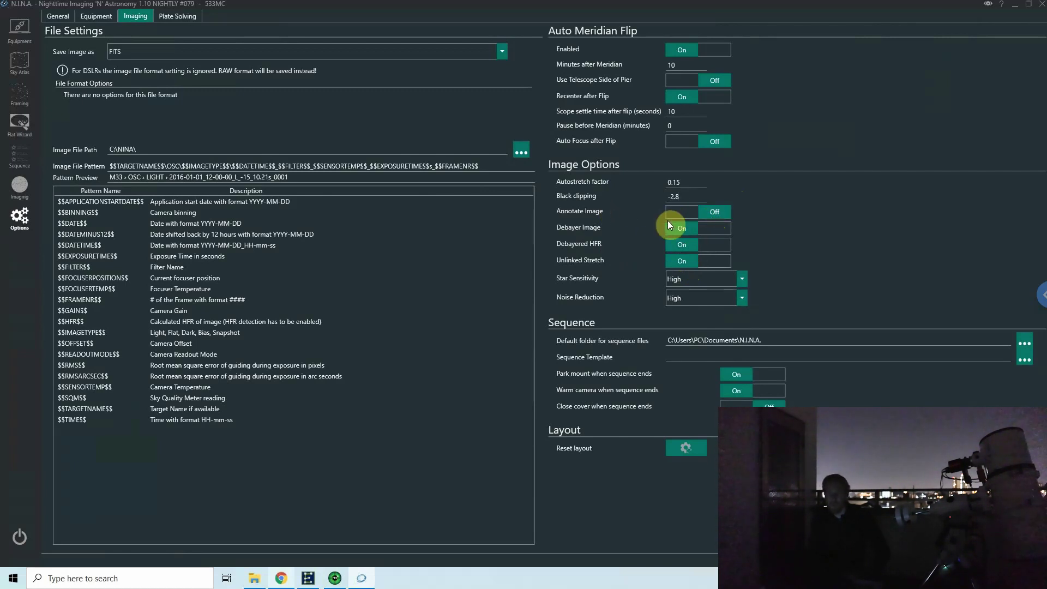